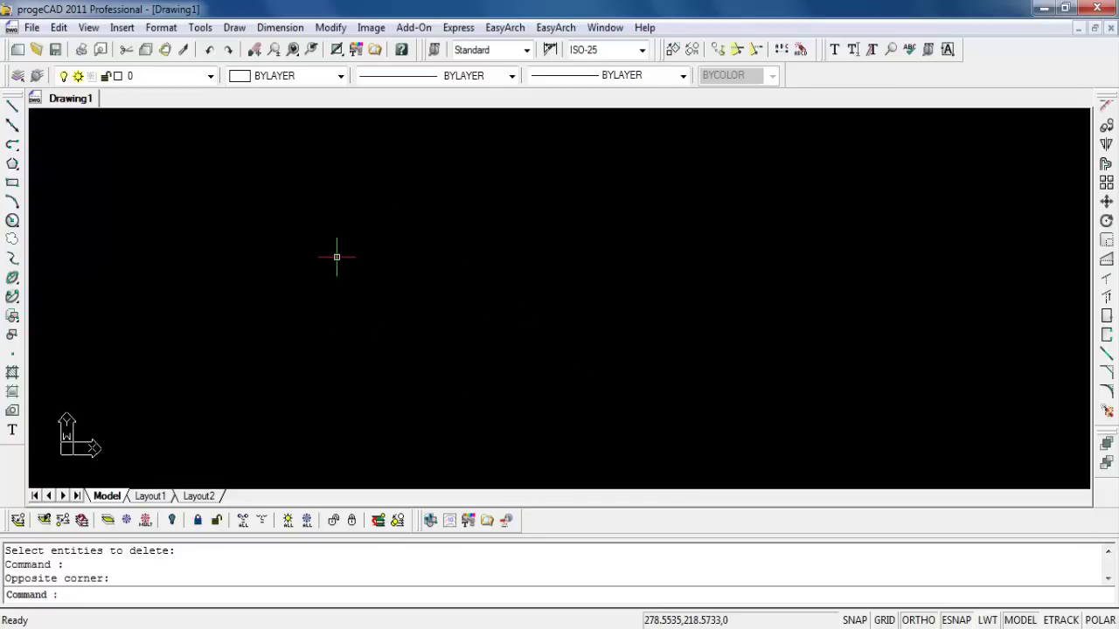
# Draw a rectangle by picking two opposite corners.
pyautogui.write('c')
pyautogui.press('Return')
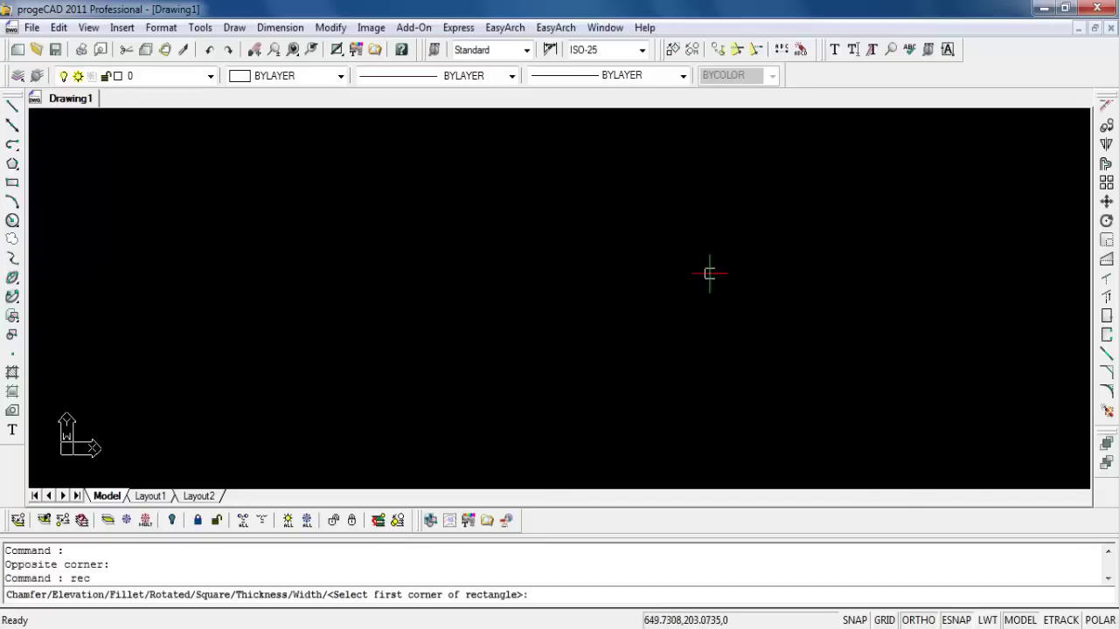
pyautogui.click(640, 252)
pyautogui.click(948, 368)
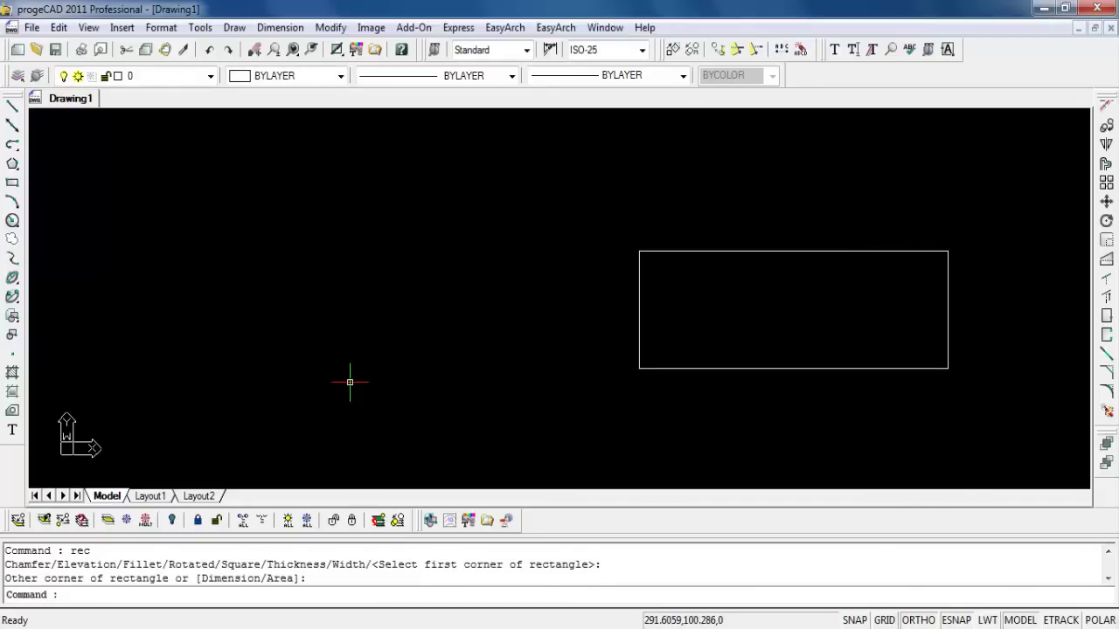
# Draw a closed four-sided outline with a slanted right side, left of the rectangle.
pyautogui.write('l')
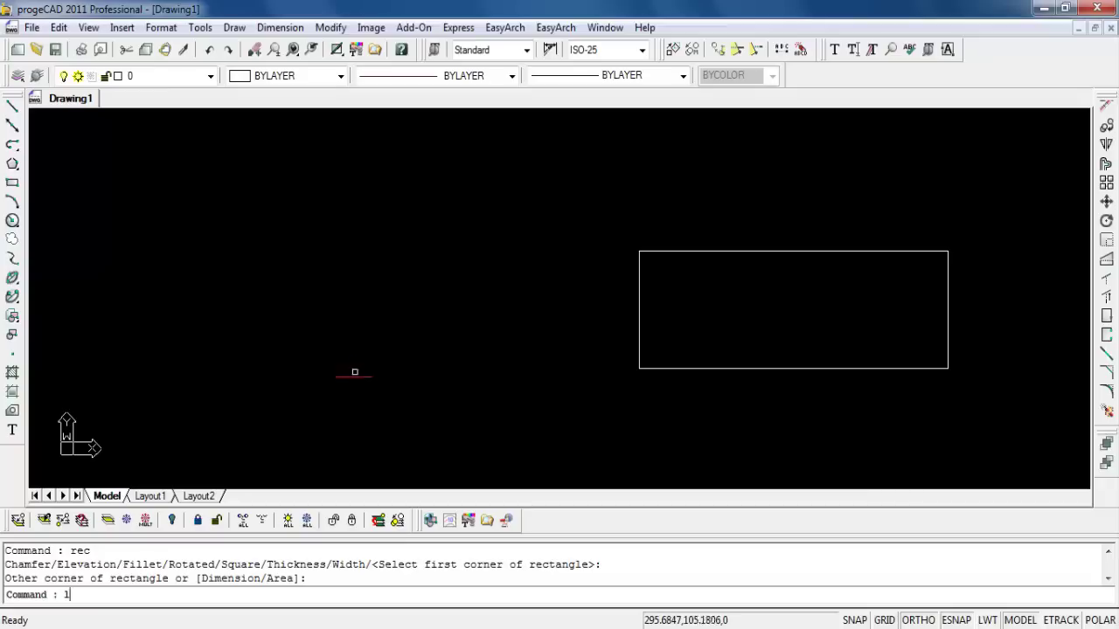
pyautogui.press('Return')
pyautogui.click(414, 247)
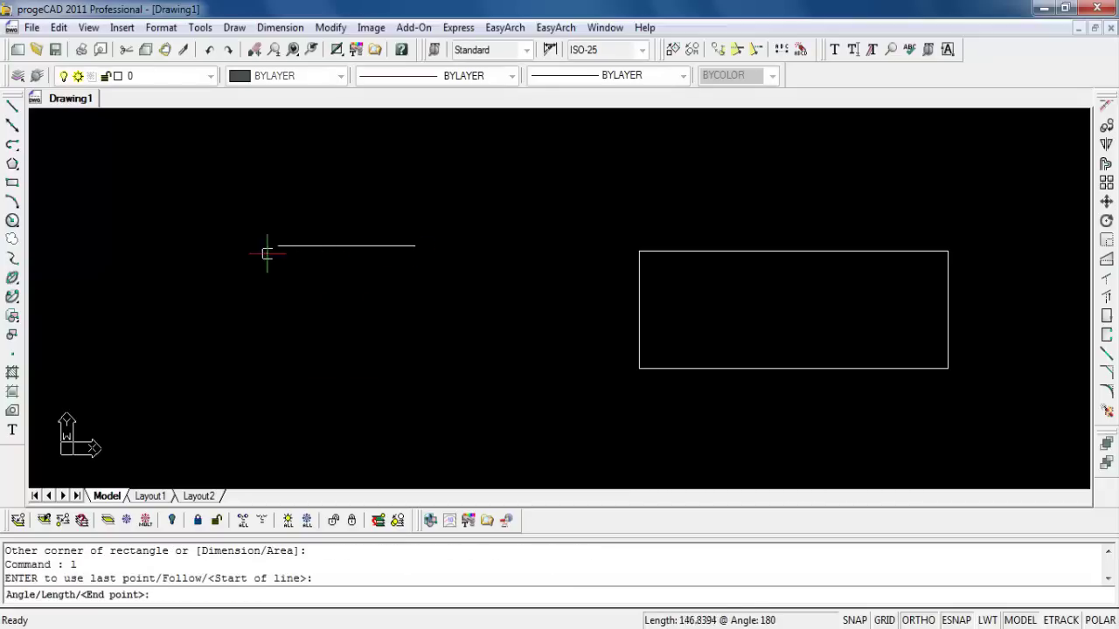
pyautogui.click(219, 246)
pyautogui.click(220, 371)
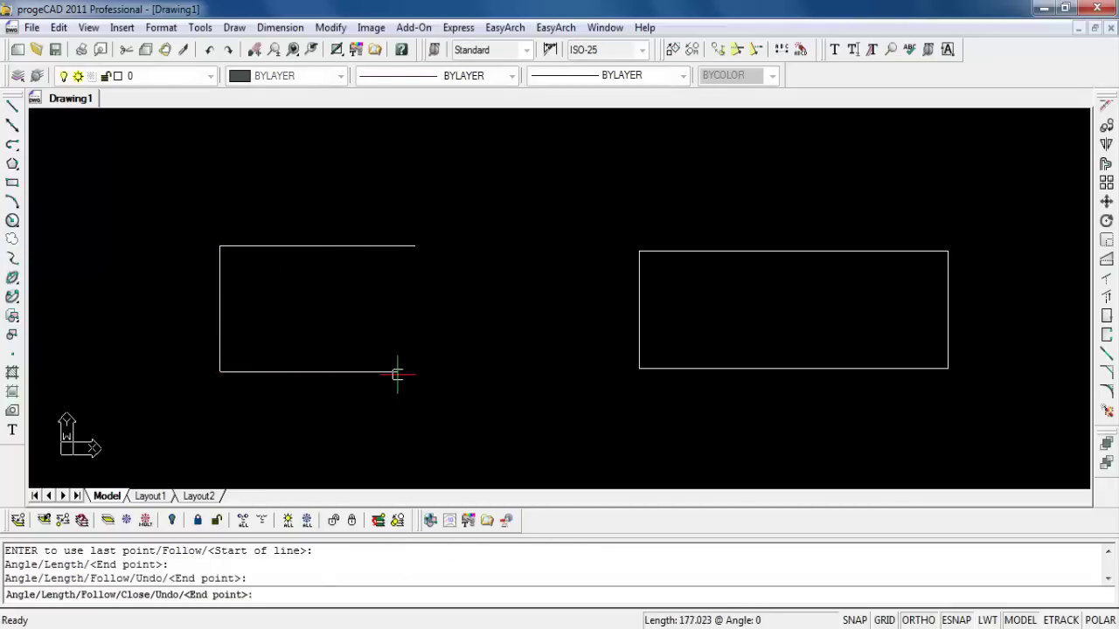
pyautogui.click(430, 372)
pyautogui.write('c')
pyautogui.press('Return')
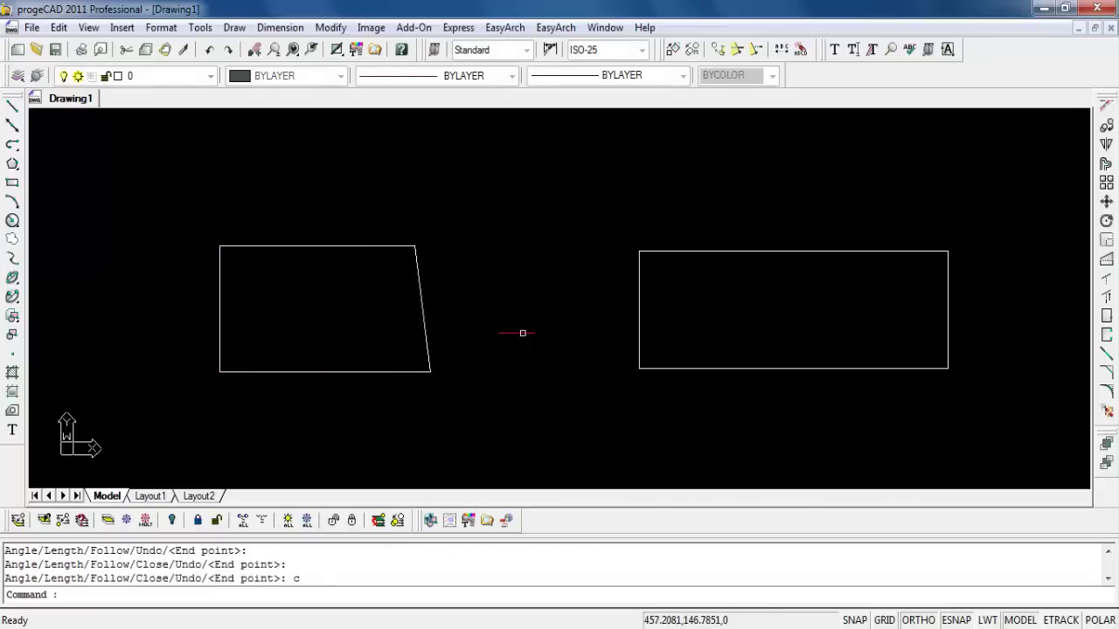
# Draw a tall vertical line to the right of the rectangle.
pyautogui.write('l')
pyautogui.press('Return')
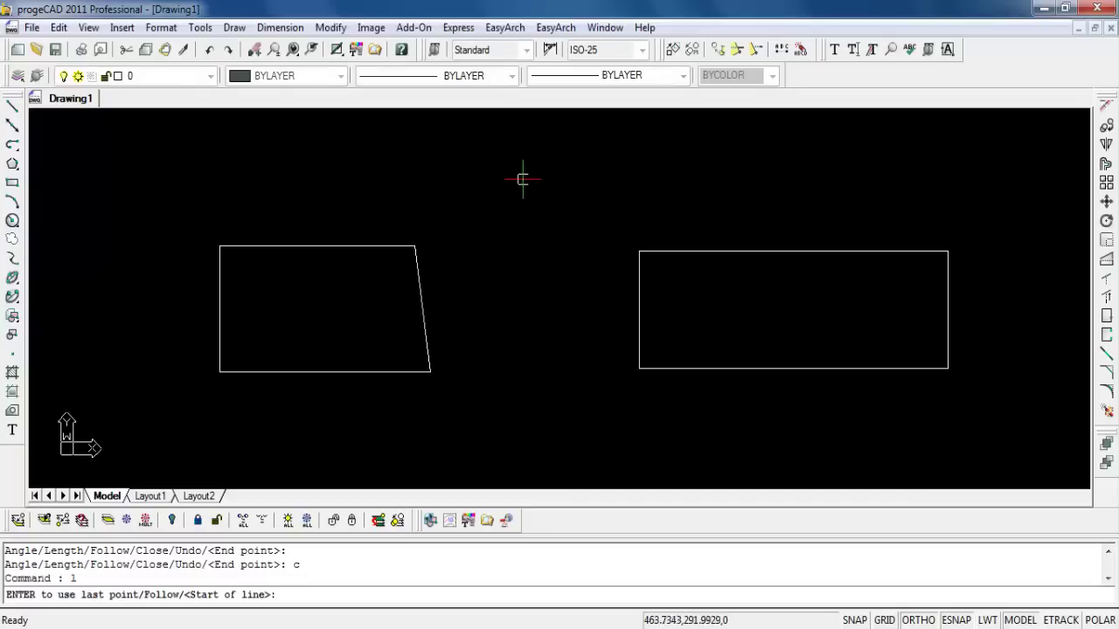
pyautogui.click(1019, 153)
pyautogui.click(1048, 442)
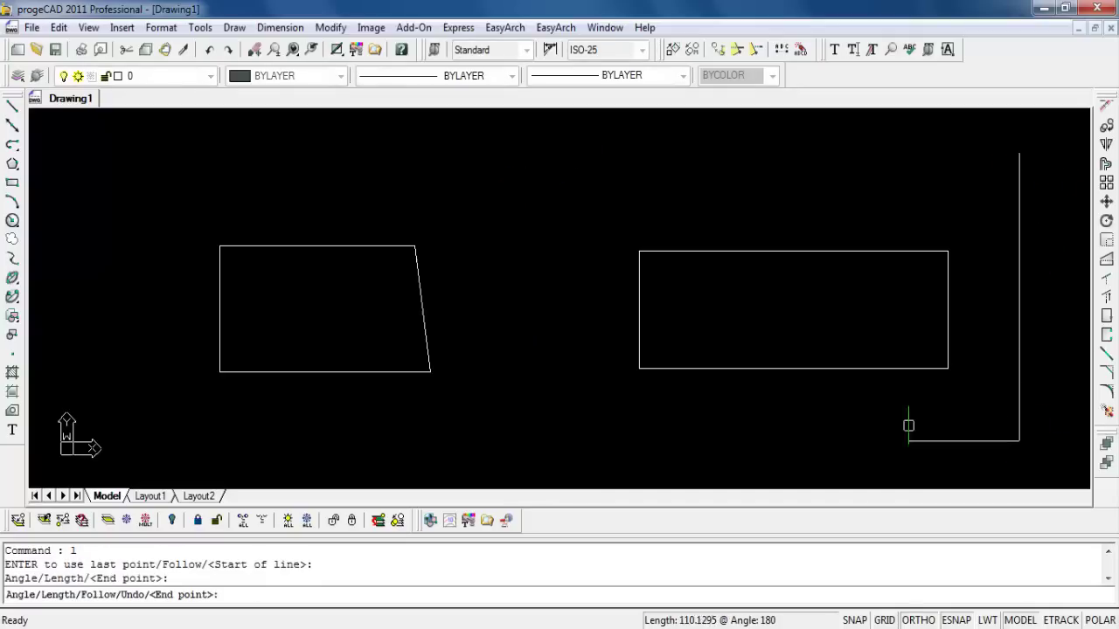
pyautogui.press('Return')
# Move the rectangle further to the left.
pyautogui.write('m')
pyautogui.press('Return')
pyautogui.click(864, 394)
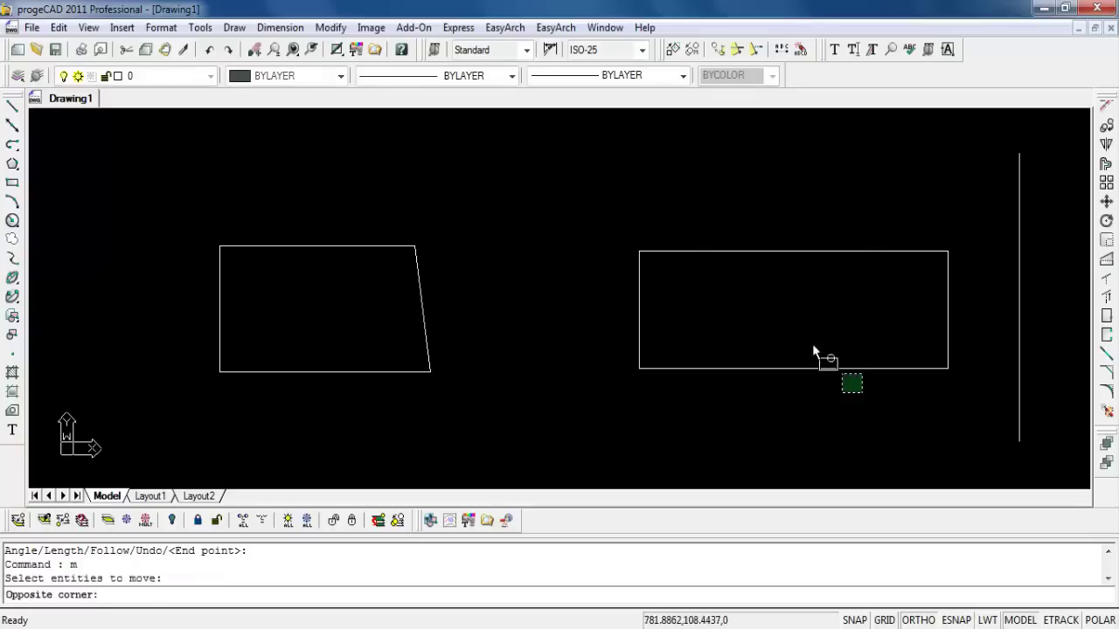
pyautogui.click(817, 354)
pyautogui.press('Return')
pyautogui.click(813, 295)
pyautogui.click(741, 311)
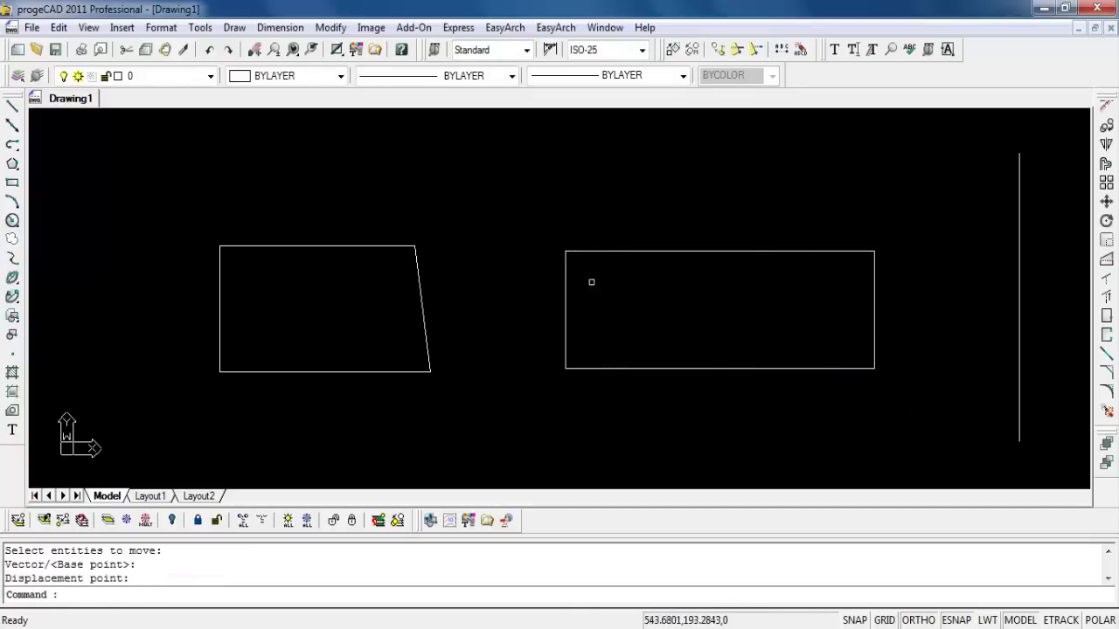
# Zoom window around the three drawn objects.
pyautogui.scroll(-2, 588, 302)
pyautogui.write('z')
pyautogui.press('Return')
pyautogui.click(259, 186)
pyautogui.click(1008, 394)
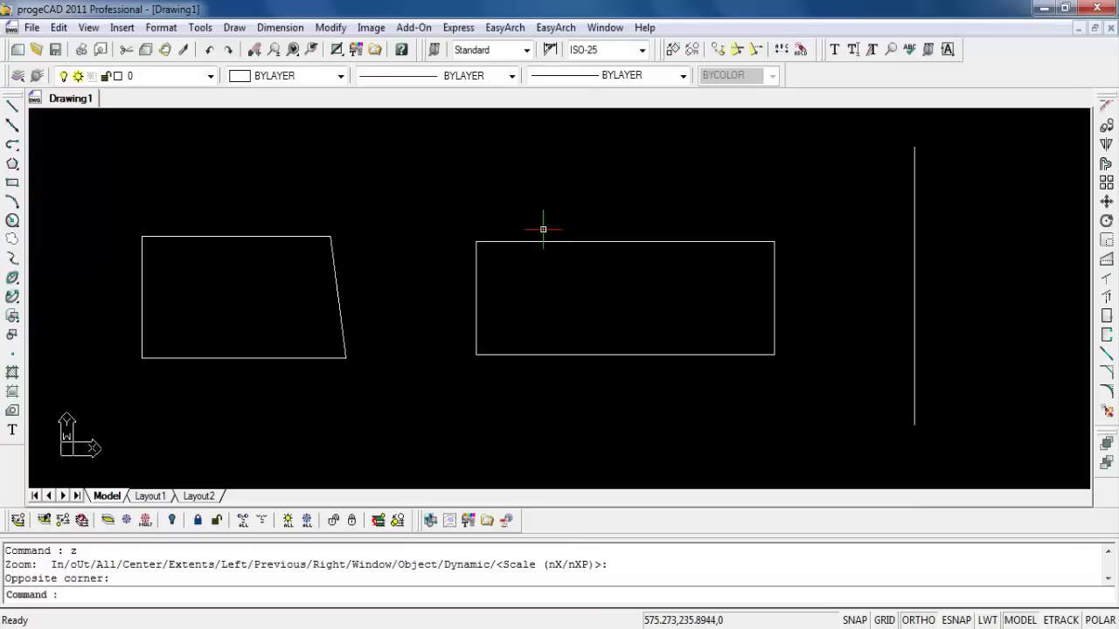
# Launch Scale via the Modify menu, toolbar and typed SCALE, leaving it awaiting entity selection.
pyautogui.click(336, 30)
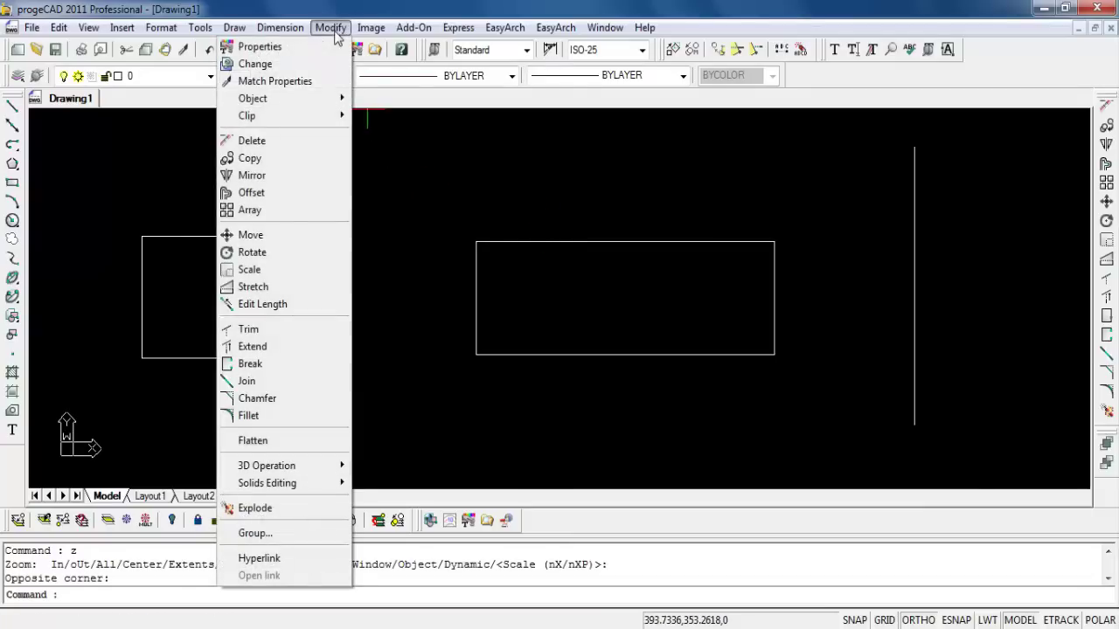
pyautogui.click(262, 273)
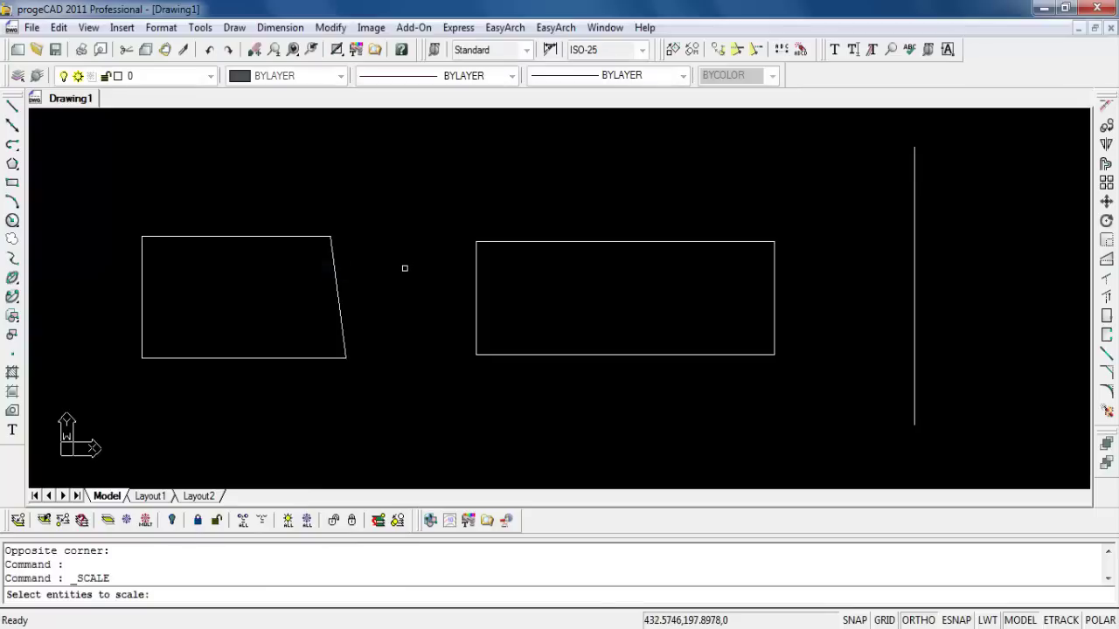
pyautogui.press('Escape')
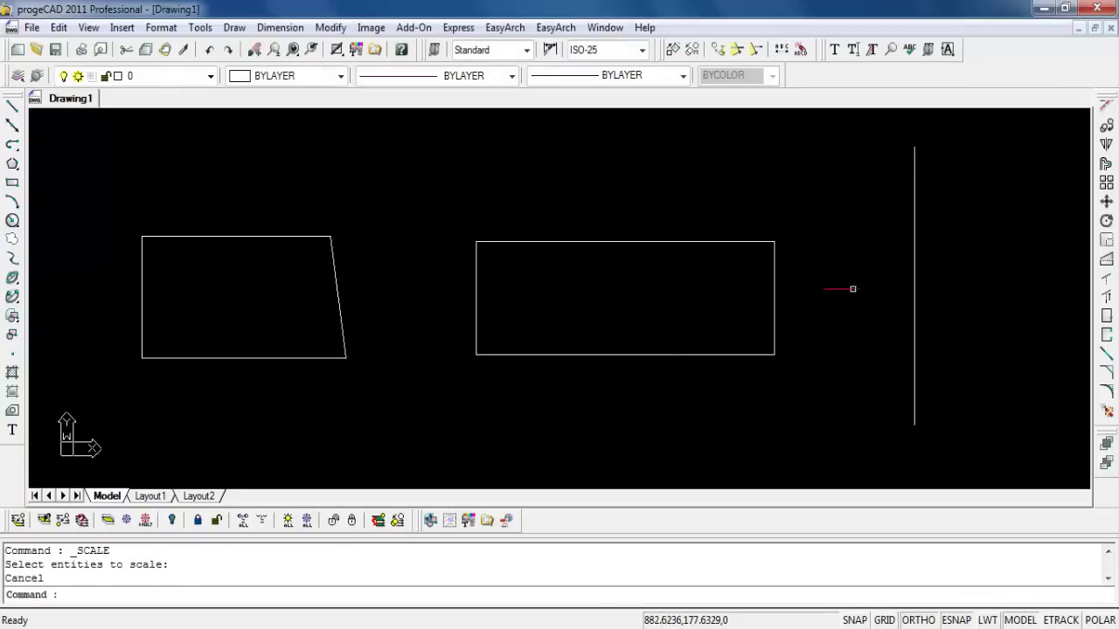
pyautogui.click(1108, 242)
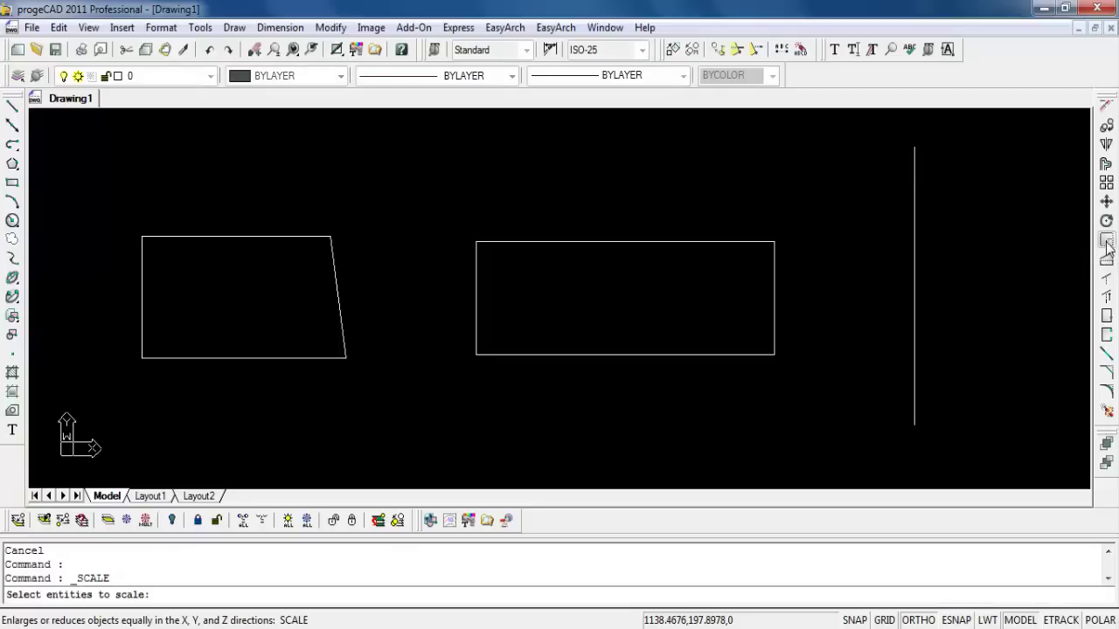
pyautogui.press('Escape')
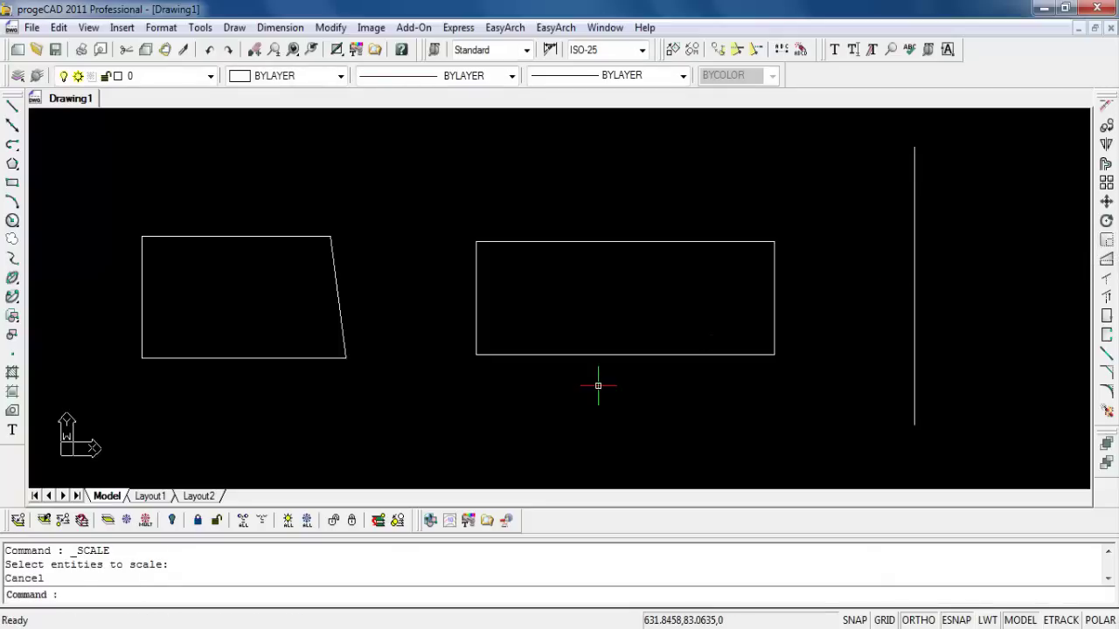
pyautogui.write('s')
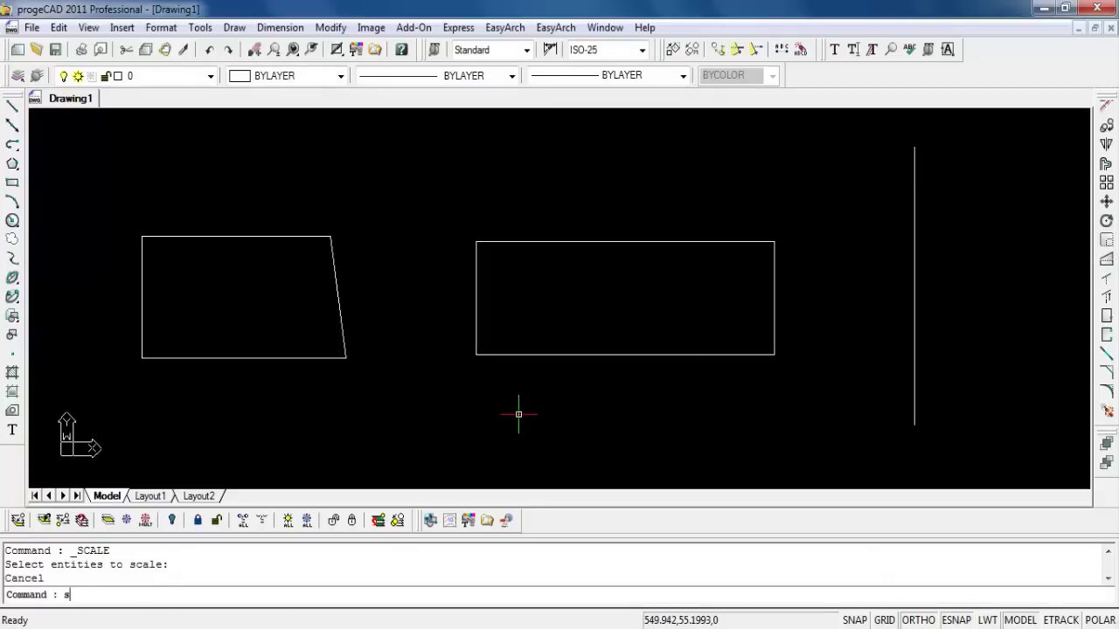
pyautogui.write('cale')
pyautogui.press('Return')
pyautogui.press('Escape')
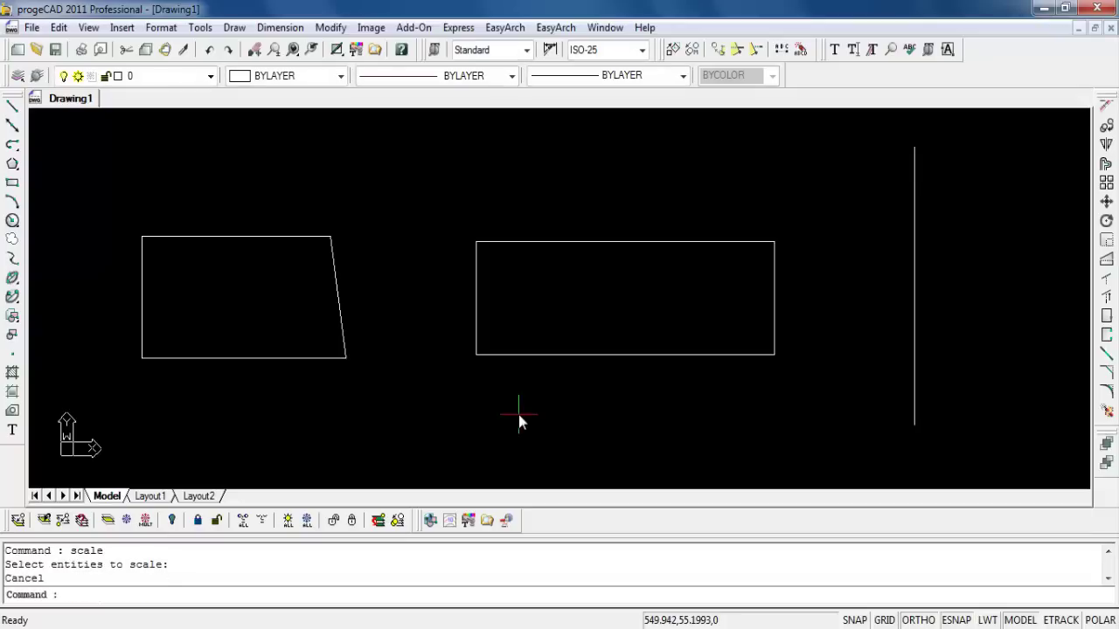
pyautogui.write('sc')
pyautogui.press('Return')
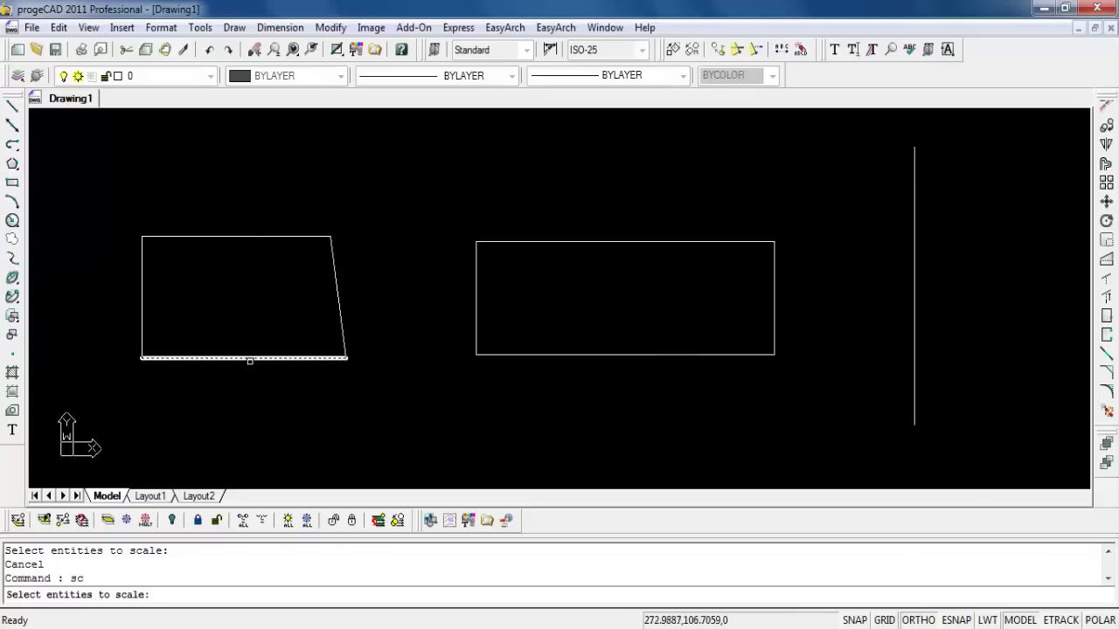
# Window-select the slanted shape's four edges and scale them by 2 from its lower-left corner.
pyautogui.click(105, 207)
pyautogui.click(380, 396)
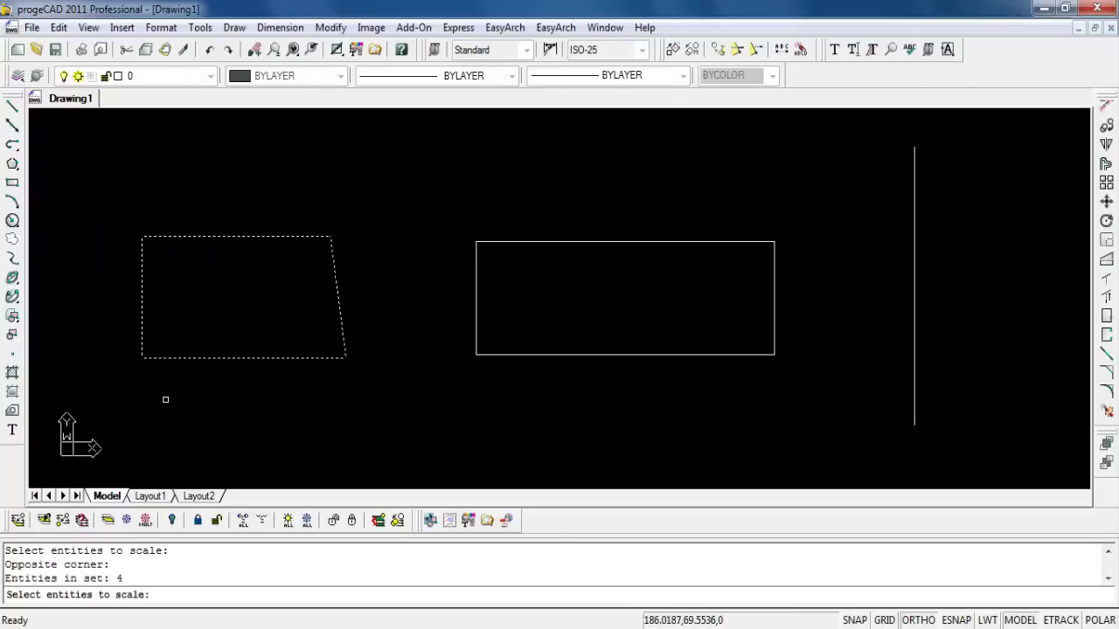
pyautogui.press('Return')
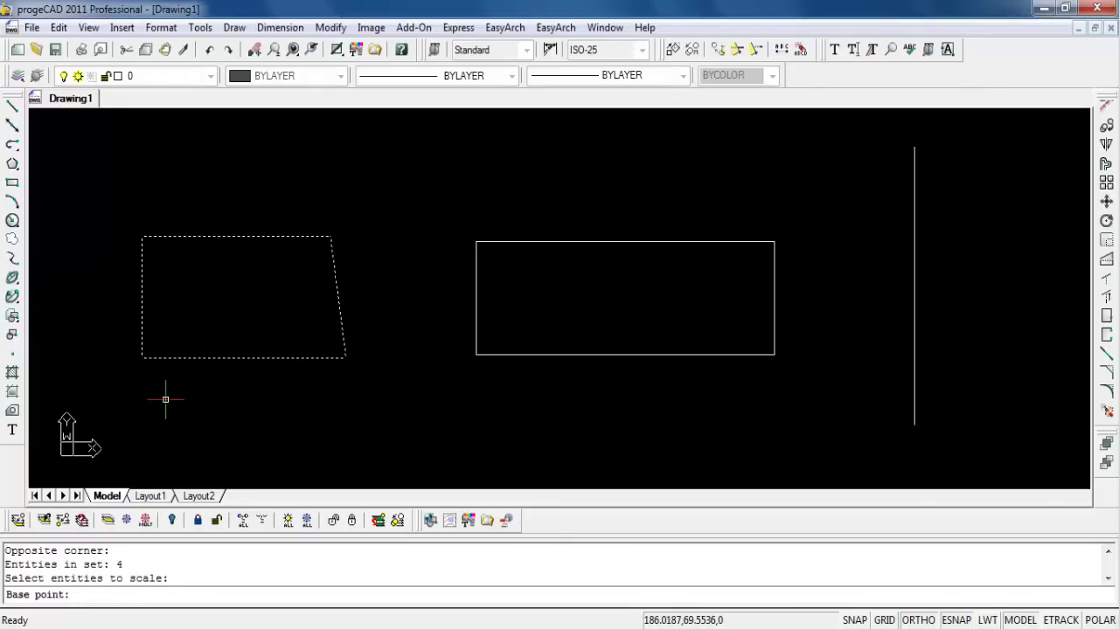
pyautogui.click(141, 358)
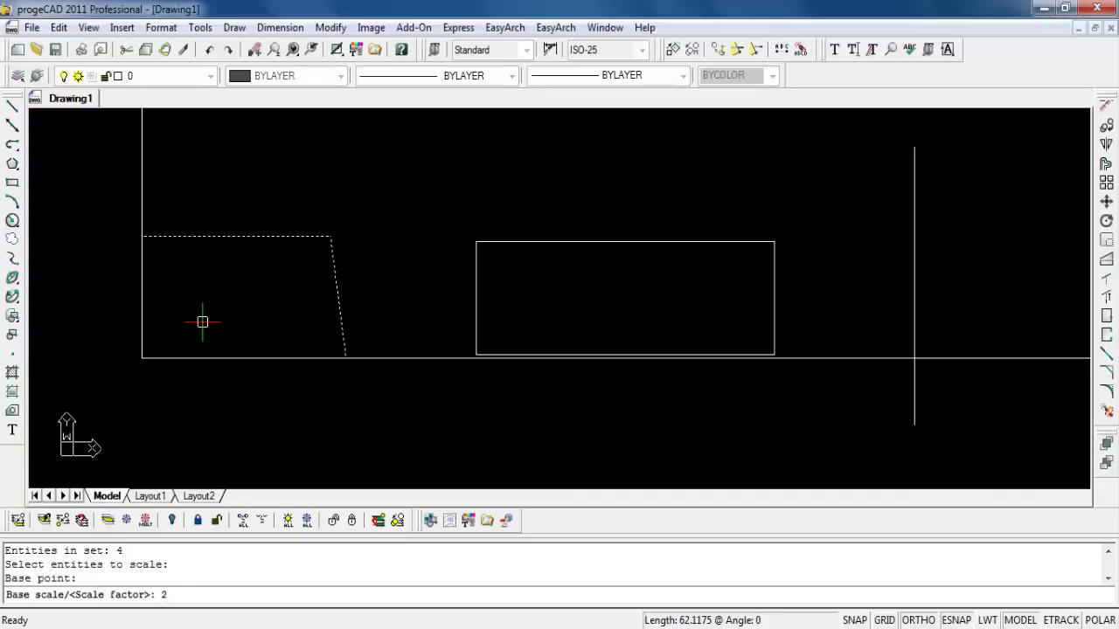
pyautogui.press('Return')
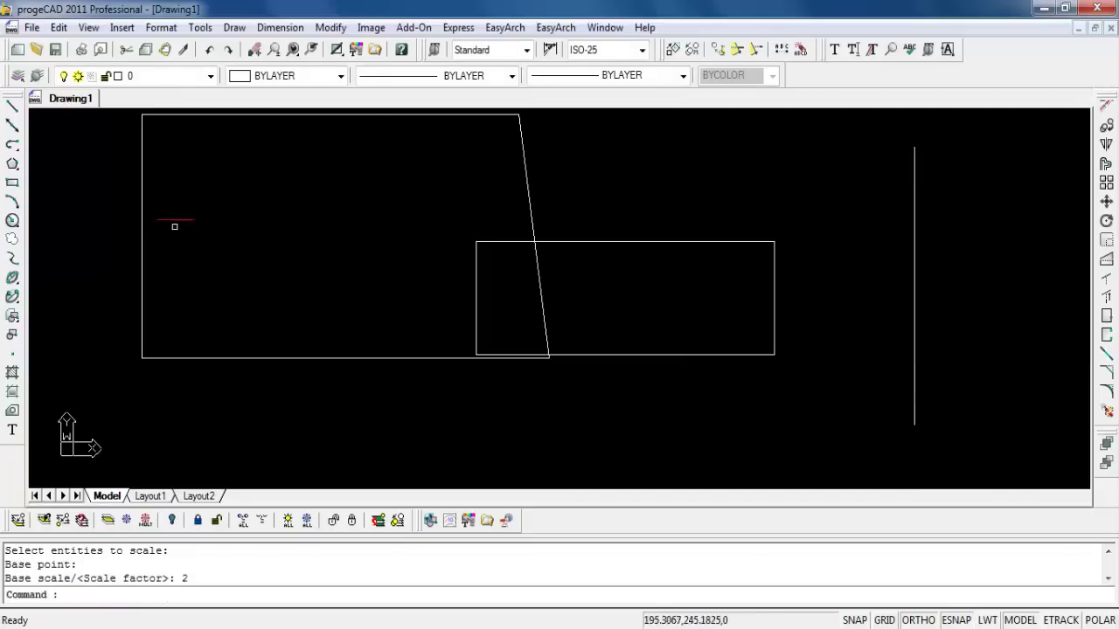
# Move the enlarged skewed quadrilateral to the left, clear of the rectangle.
pyautogui.scroll(-3, 397, 305)
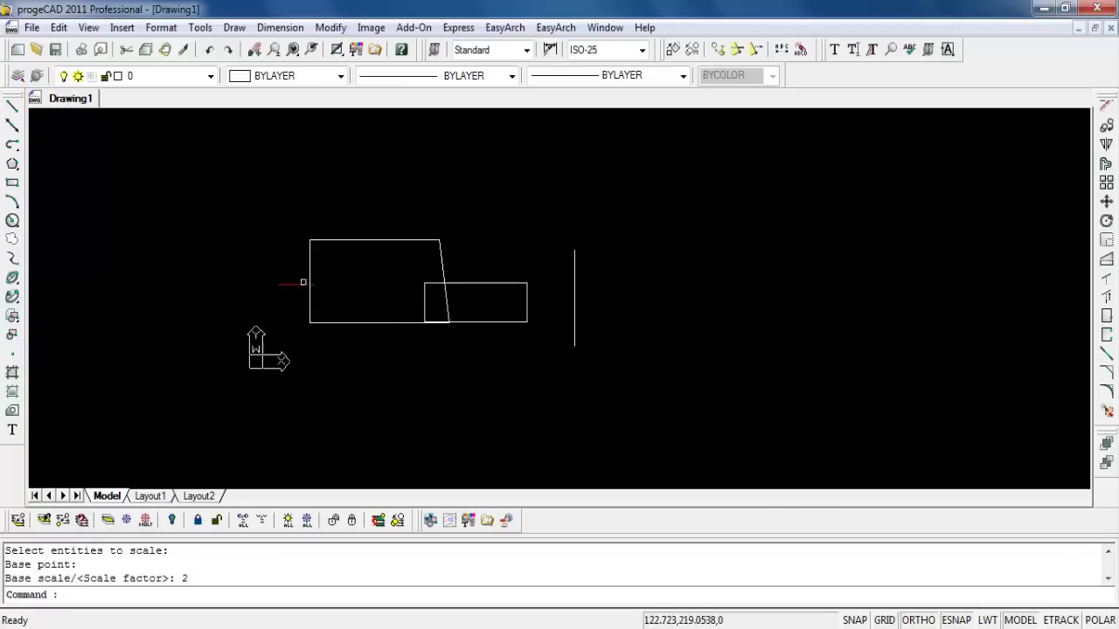
pyautogui.write('z')
pyautogui.press('Return')
pyautogui.click(230, 182)
pyautogui.click(642, 392)
pyautogui.write('m')
pyautogui.press('Return')
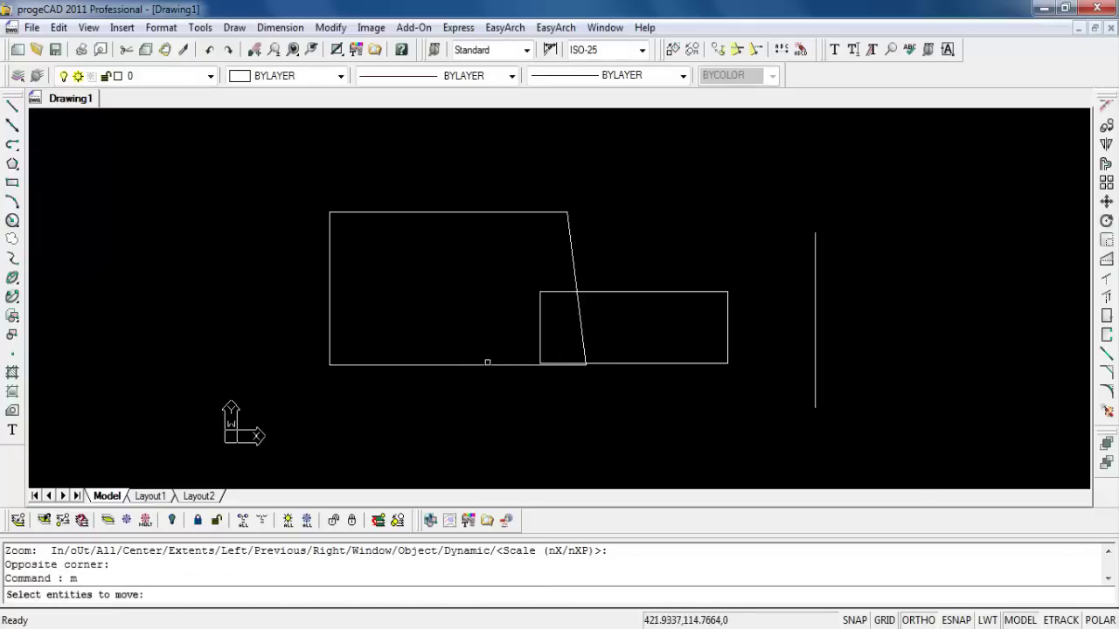
pyautogui.click(451, 399)
pyautogui.click(325, 199)
pyautogui.click(685, 257)
pyautogui.click(524, 242)
pyautogui.press('Return')
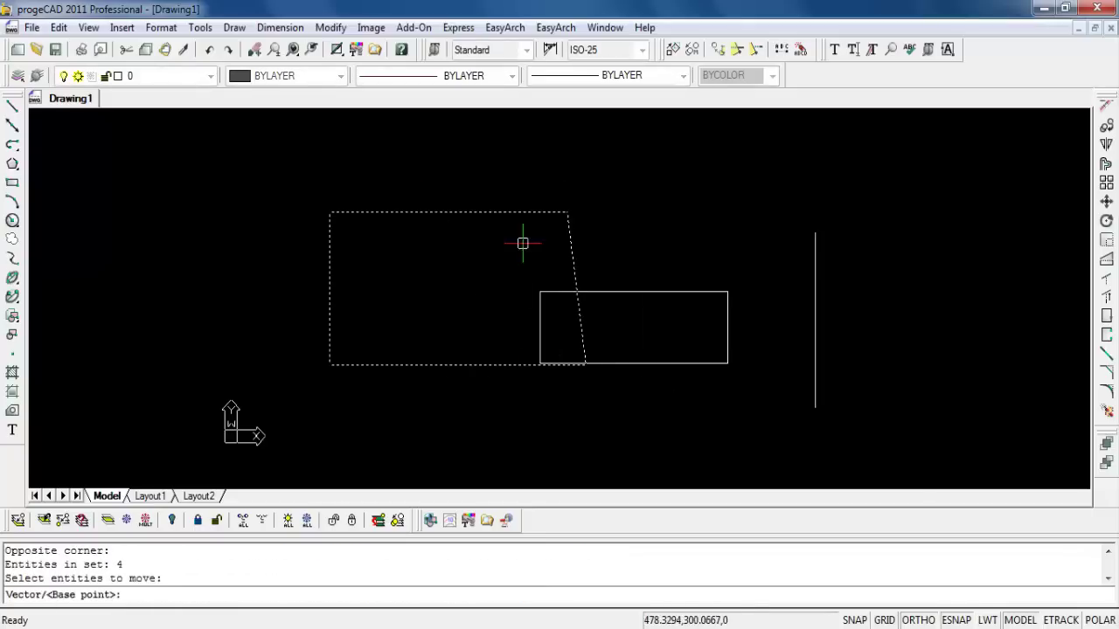
pyautogui.click(523, 243)
pyautogui.click(330, 285)
# Copy the skewed quadrilateral in place with CC, using its lower-left corner as reference.
pyautogui.write('z')
pyautogui.press('Return')
pyautogui.click(76, 143)
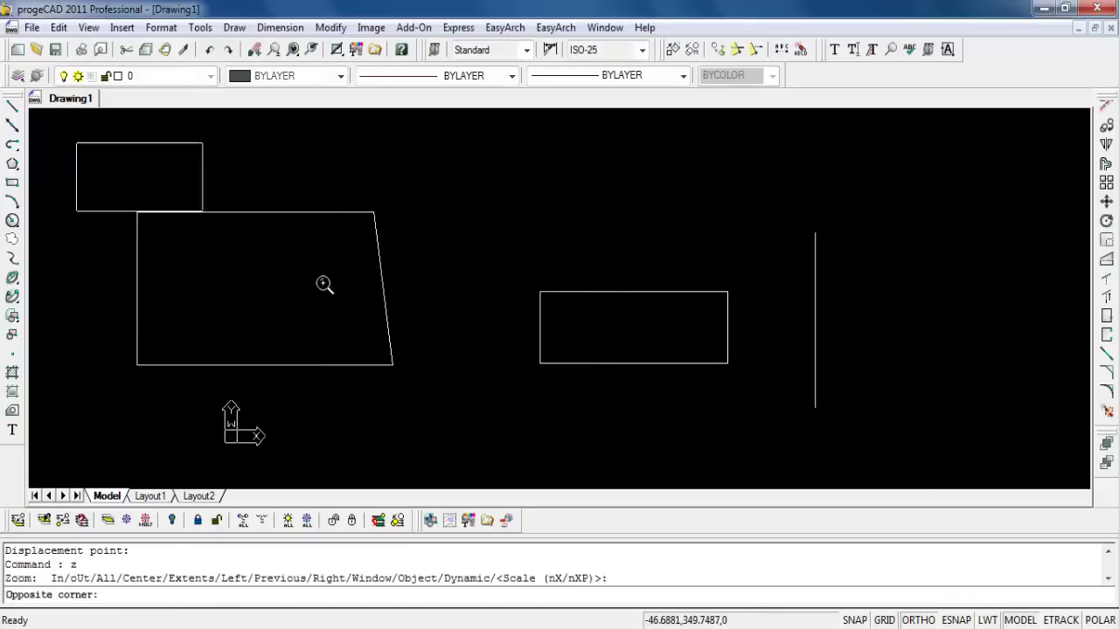
pyautogui.click(622, 430)
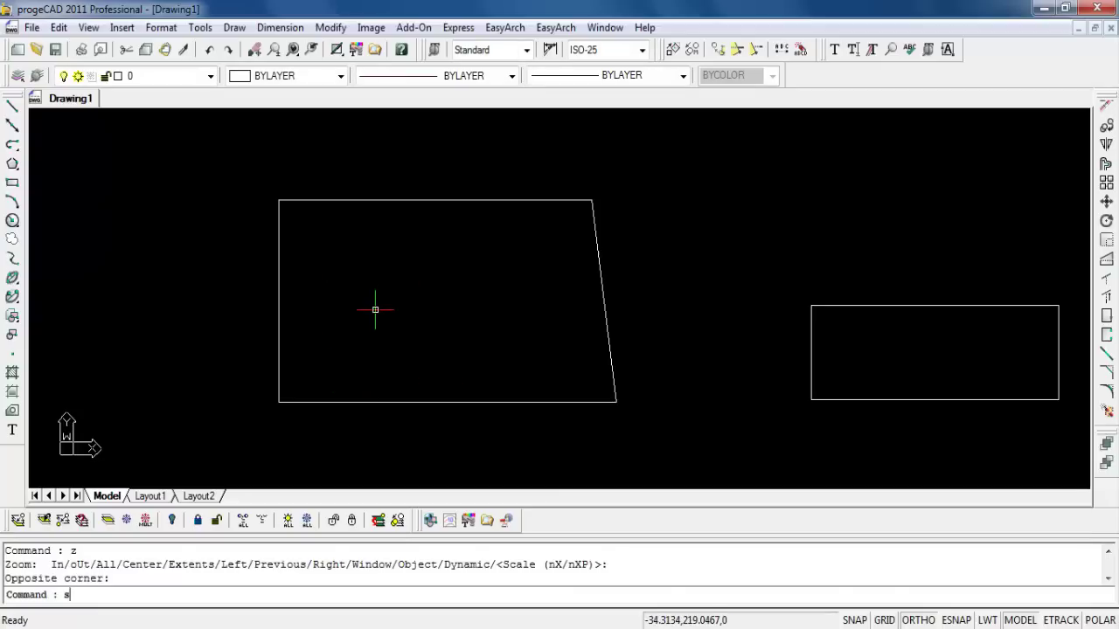
pyautogui.press('Escape')
pyautogui.write('cc')
pyautogui.press('Return')
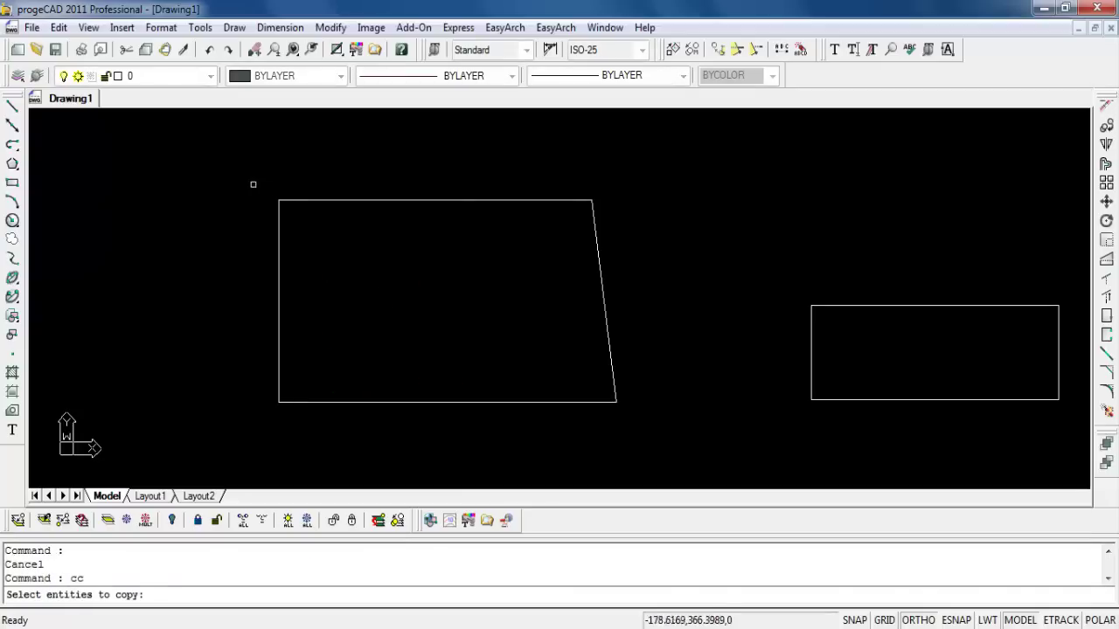
pyautogui.click(245, 180)
pyautogui.click(662, 442)
pyautogui.press('Return')
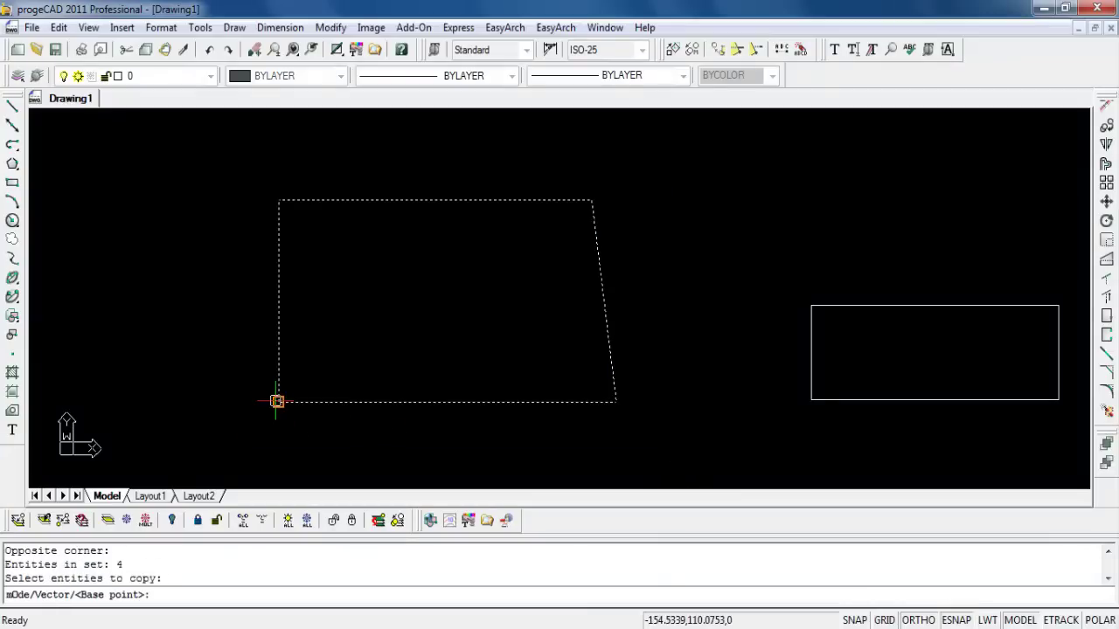
pyautogui.click(278, 401)
pyautogui.click(280, 402)
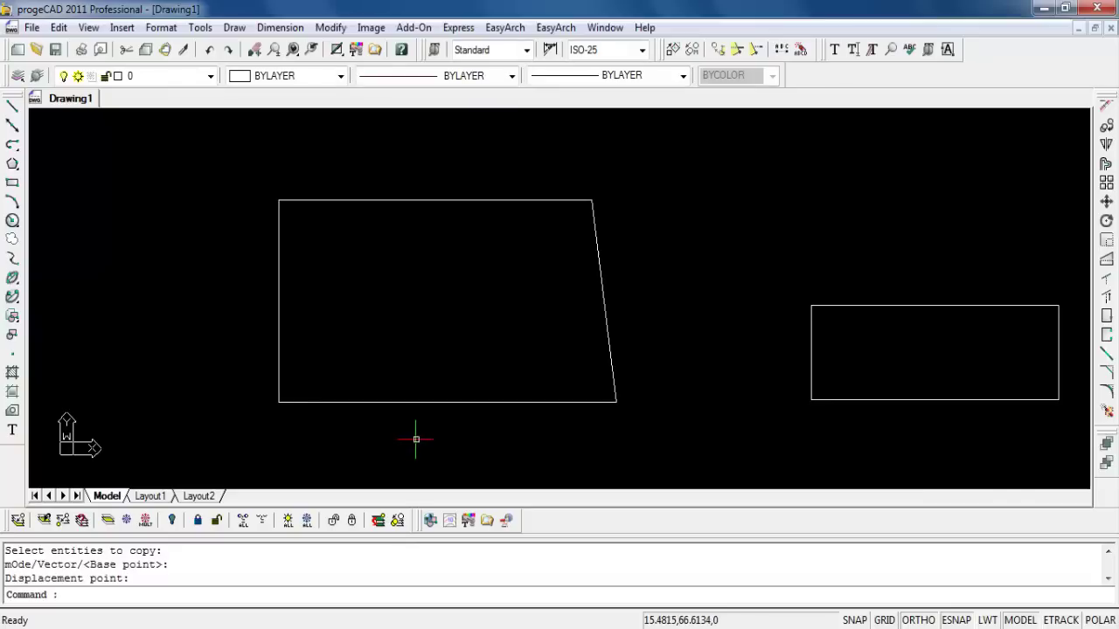
# Scale the copied quadrilateral's four edges by 0.5 from its lower-left corner, then zoom in.
pyautogui.click(1105, 245)
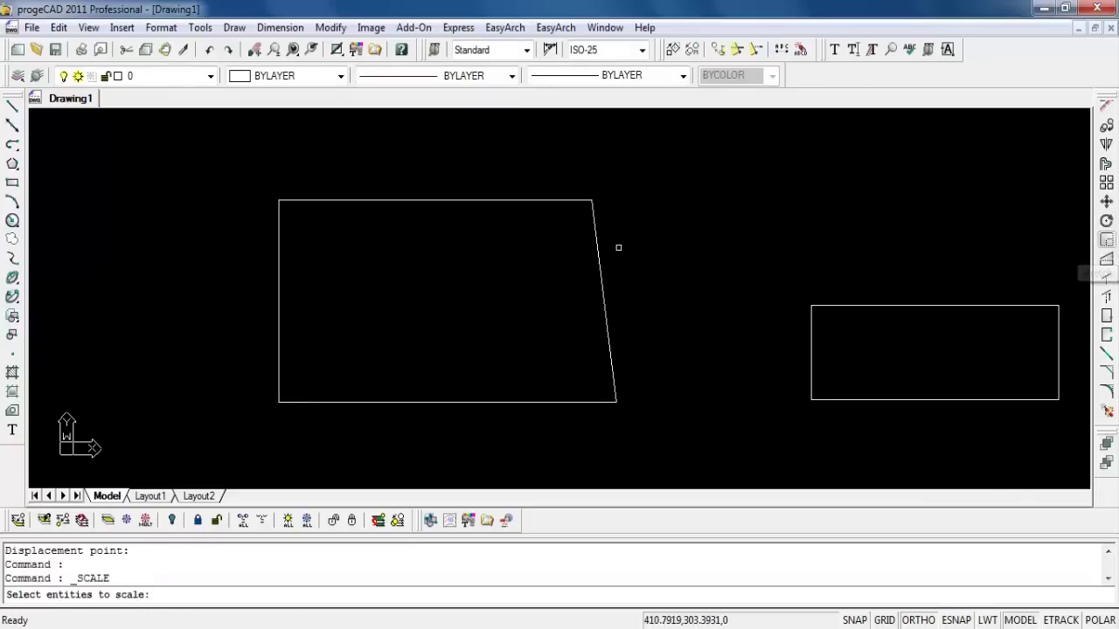
pyautogui.click(360, 201)
pyautogui.click(279, 284)
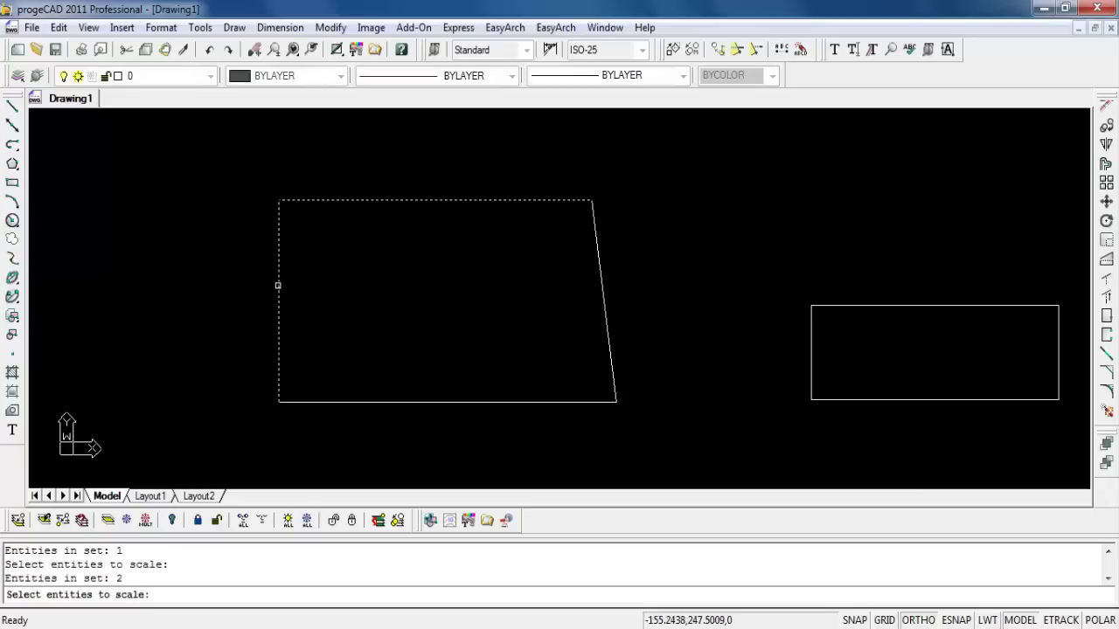
pyautogui.click(454, 401)
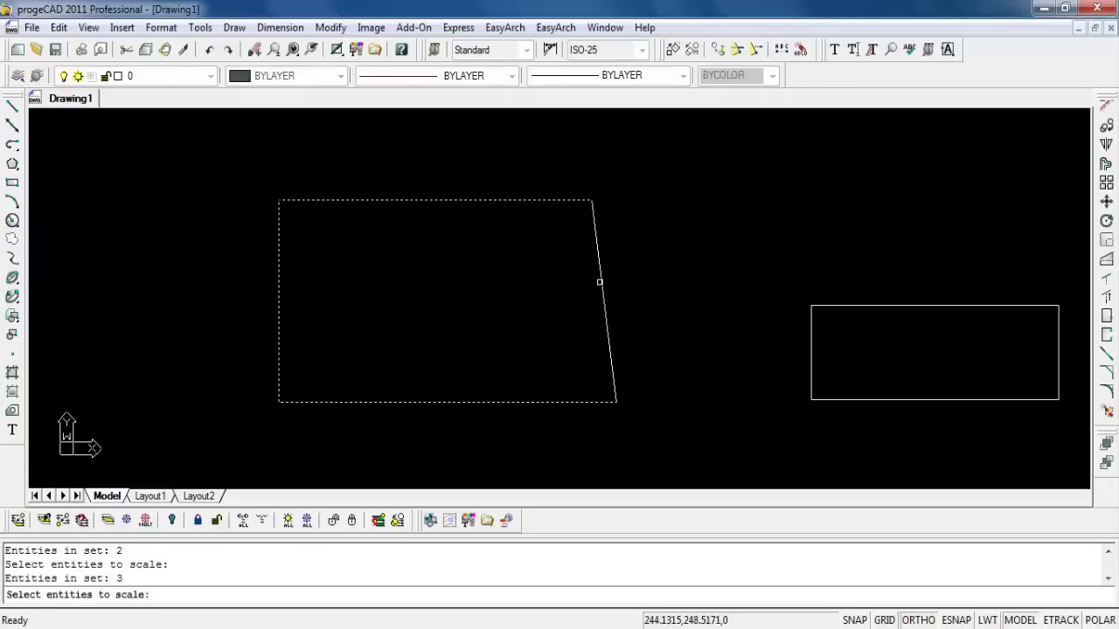
pyautogui.click(600, 281)
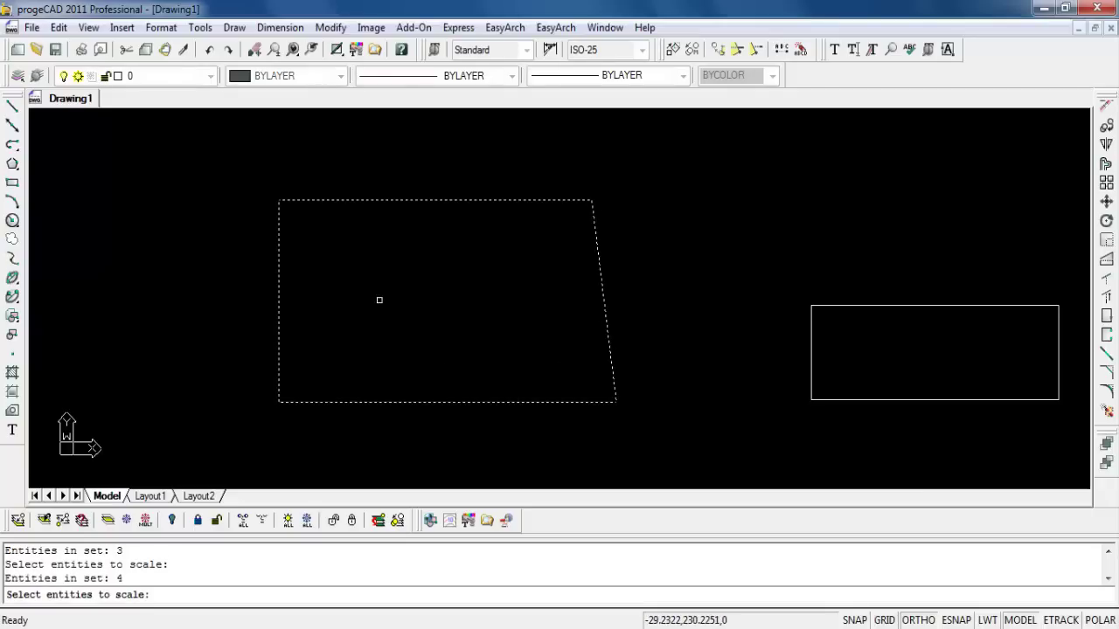
pyautogui.press('Return')
pyautogui.click(279, 402)
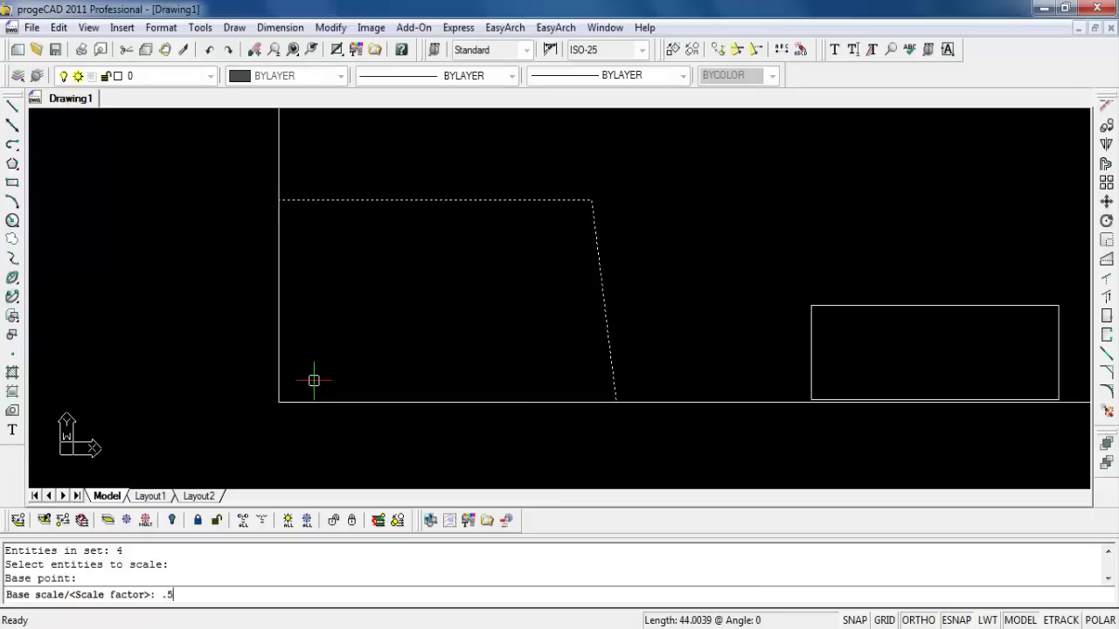
pyautogui.write('.5')
pyautogui.press('Return')
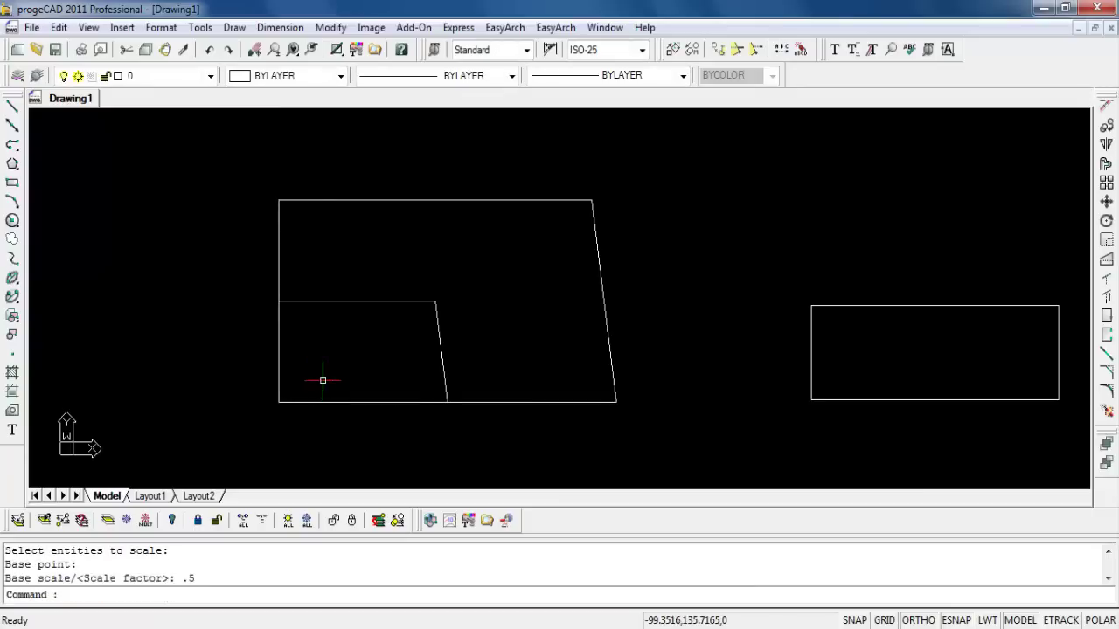
pyautogui.write('z')
pyautogui.press('Return')
pyautogui.click(209, 160)
pyautogui.click(707, 467)
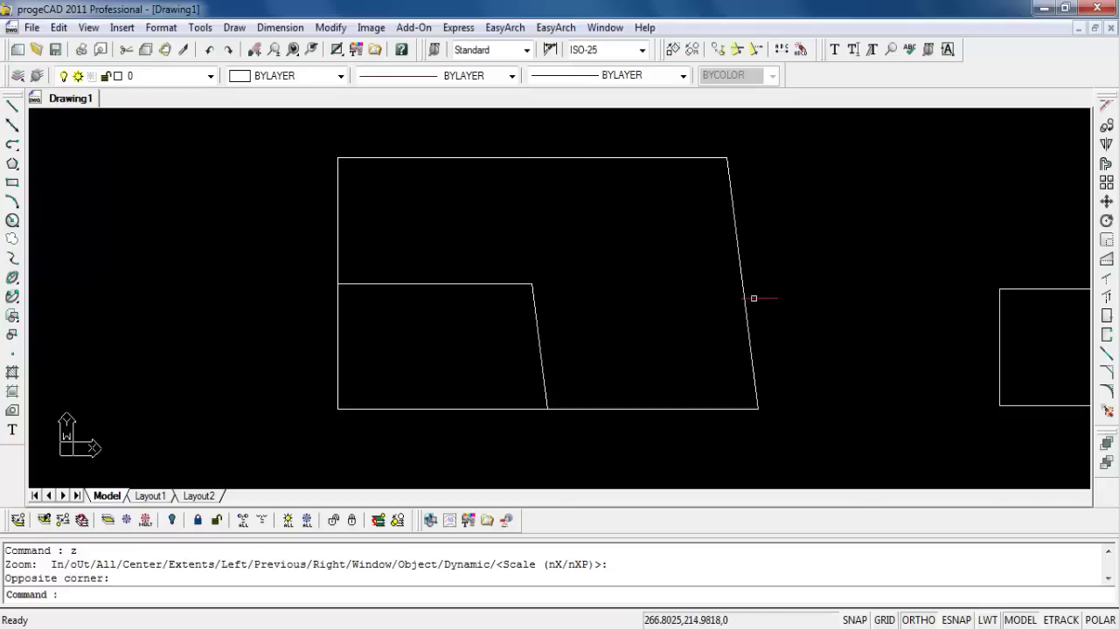
# Zoom out, pan left, and zoom window onto the rectangle and vertical line.
pyautogui.scroll(-1, 717, 305)
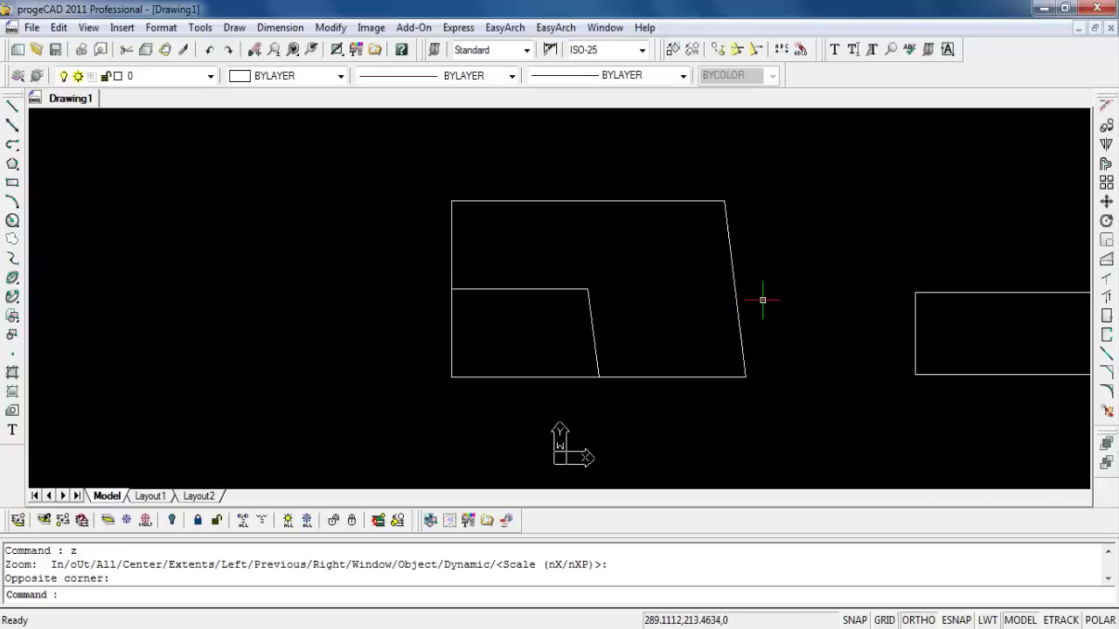
pyautogui.scroll(-1, 769, 302)
pyautogui.moveTo(792, 305)
pyautogui.mouseDown(button='middle')
pyautogui.moveTo(565, 317)
pyautogui.moveTo(573, 307)
pyautogui.mouseUp(button='middle')
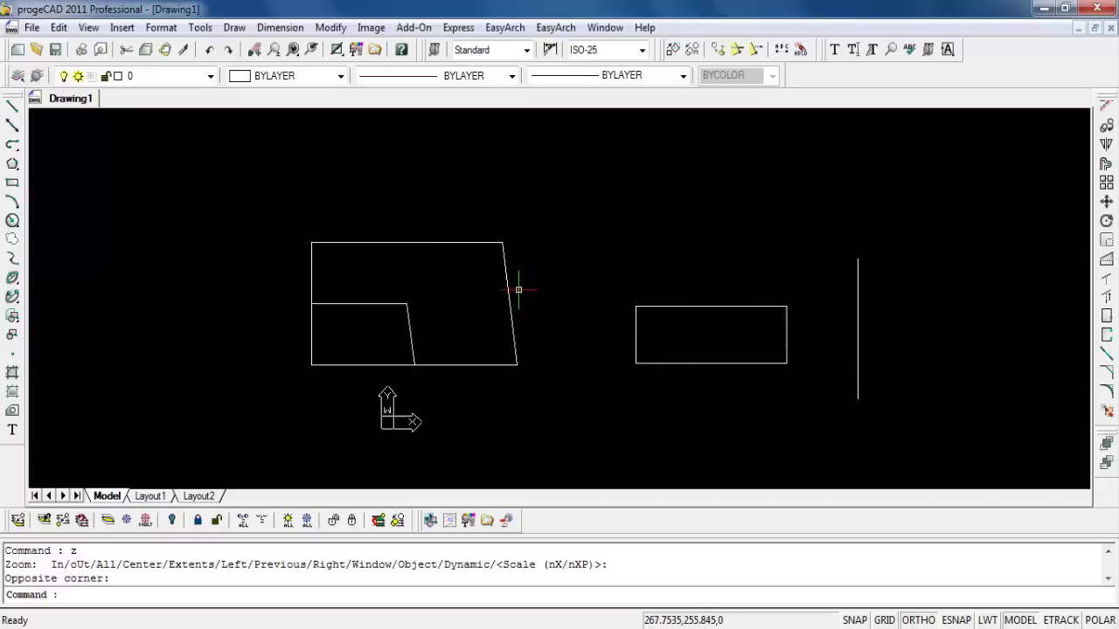
pyautogui.write('z')
pyautogui.press('Return')
pyautogui.click(237, 174)
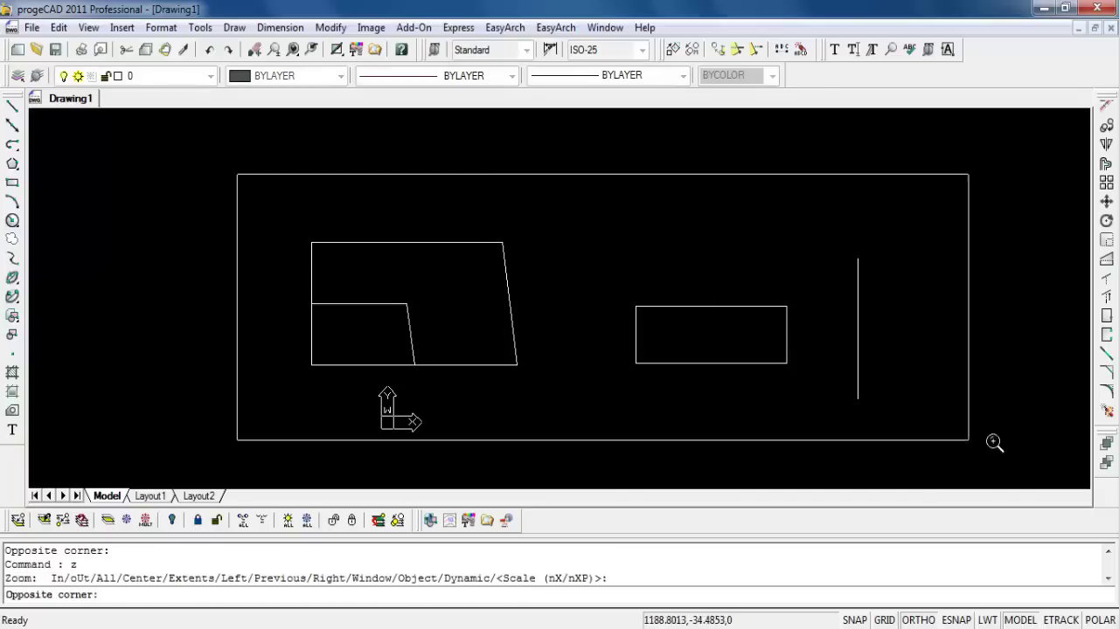
pyautogui.click(994, 443)
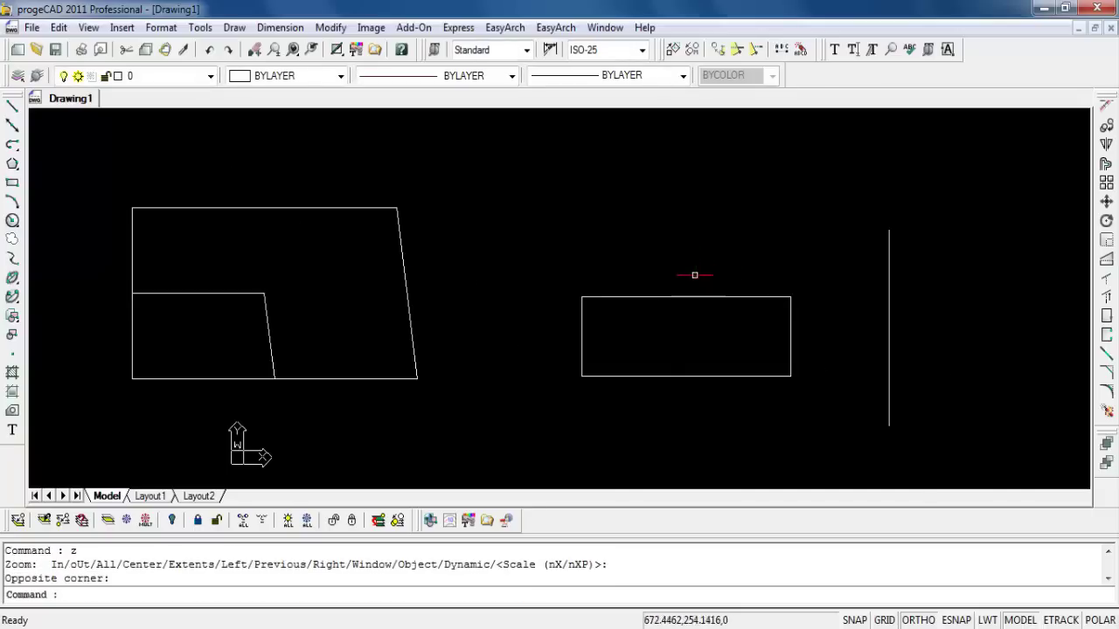
pyautogui.write('z')
pyautogui.press('Return')
pyautogui.click(497, 153)
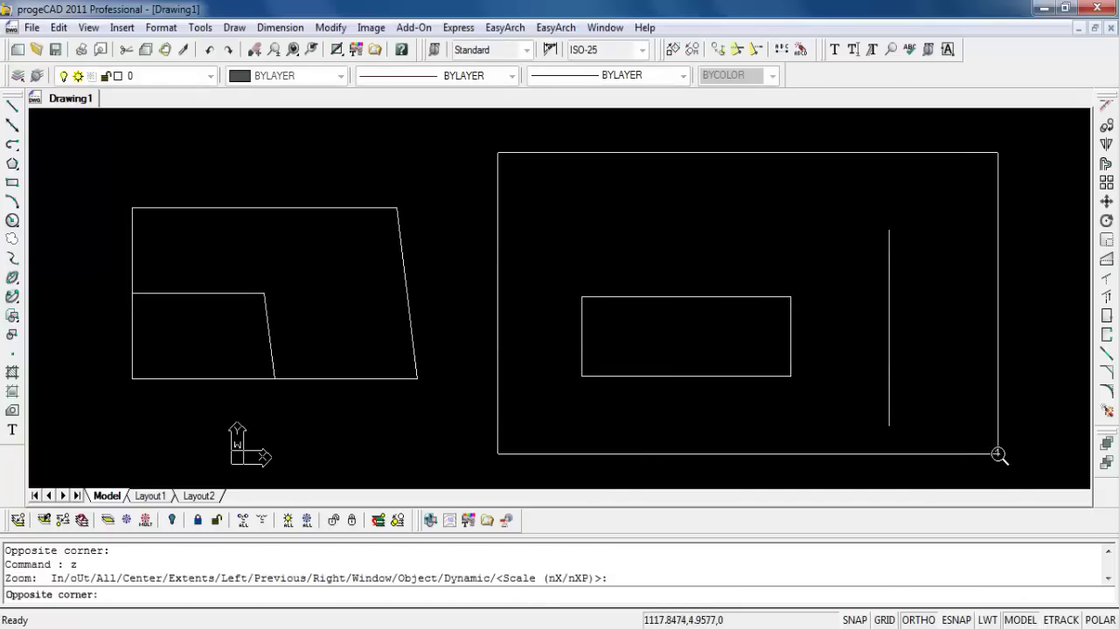
pyautogui.click(999, 455)
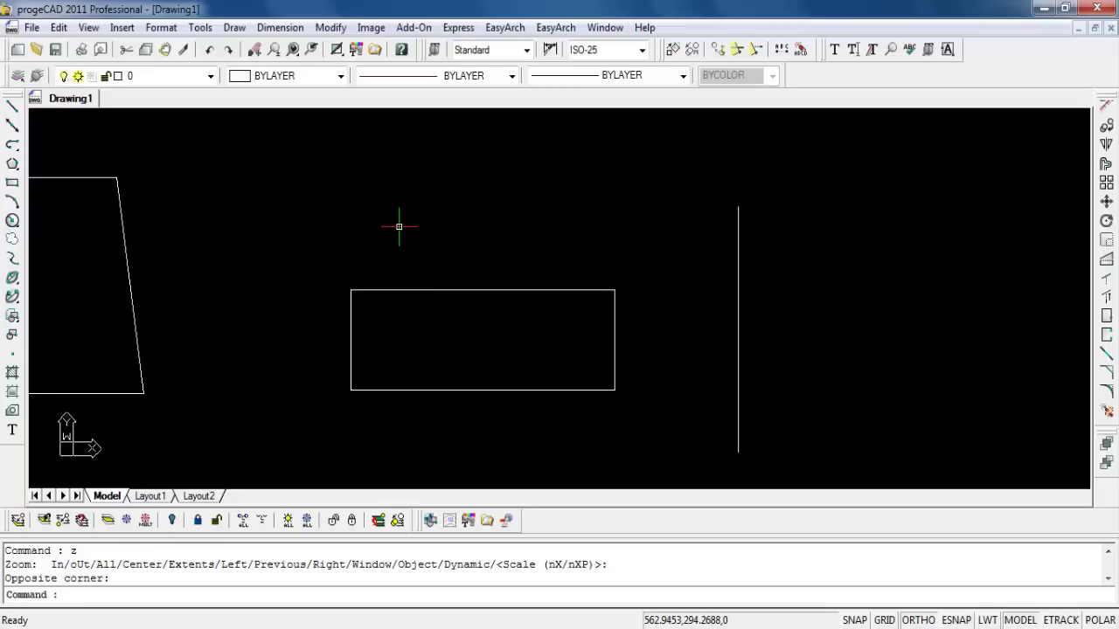
# Cancel repeated Stretch attempts (menu, toolbar, S alias), then open the Tools menu.
pyautogui.click(331, 29)
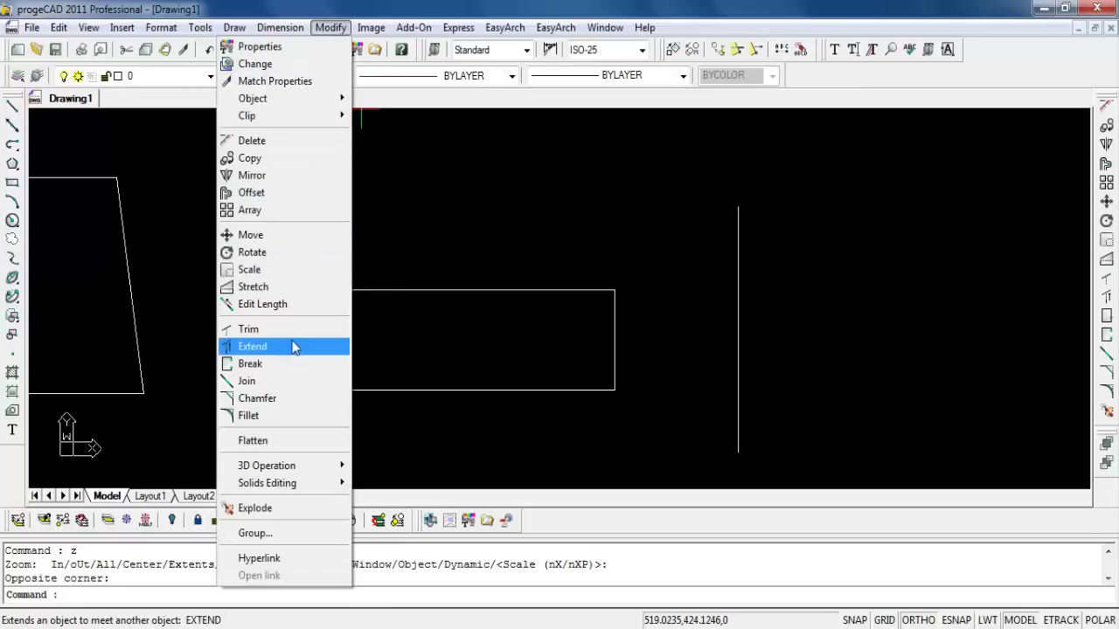
pyautogui.click(289, 287)
pyautogui.press('Escape')
pyautogui.press('Escape')
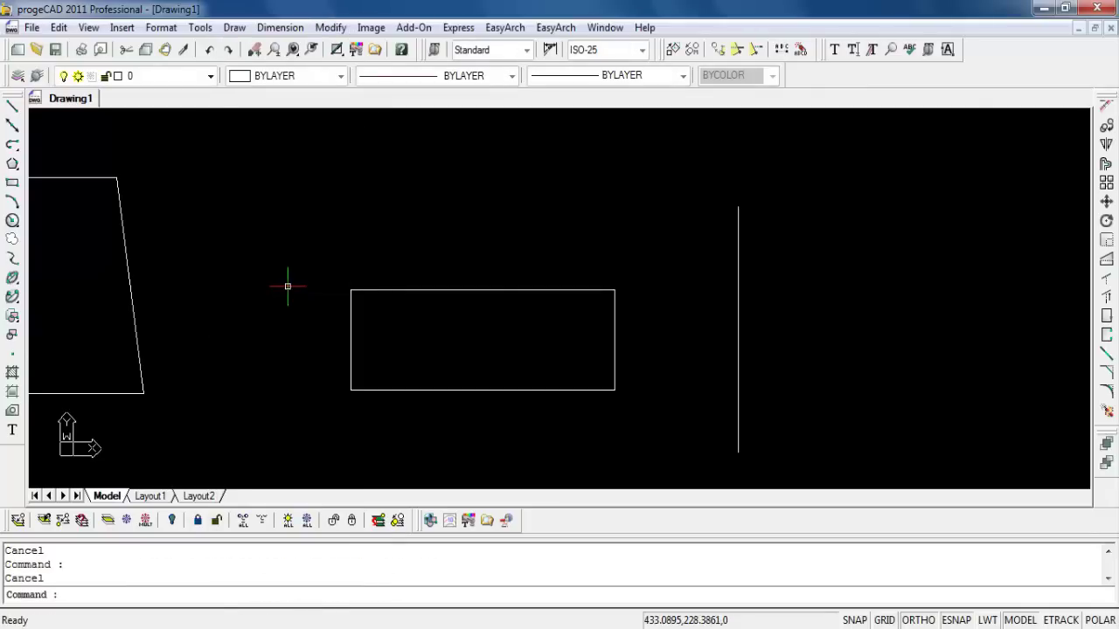
pyautogui.click(1105, 262)
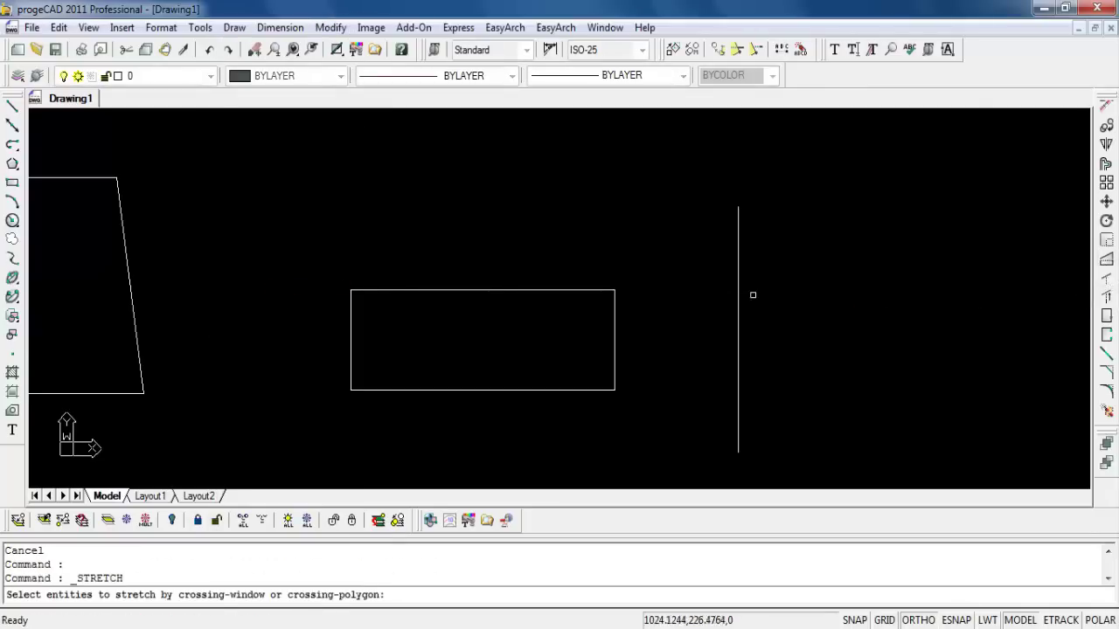
pyautogui.press('Escape')
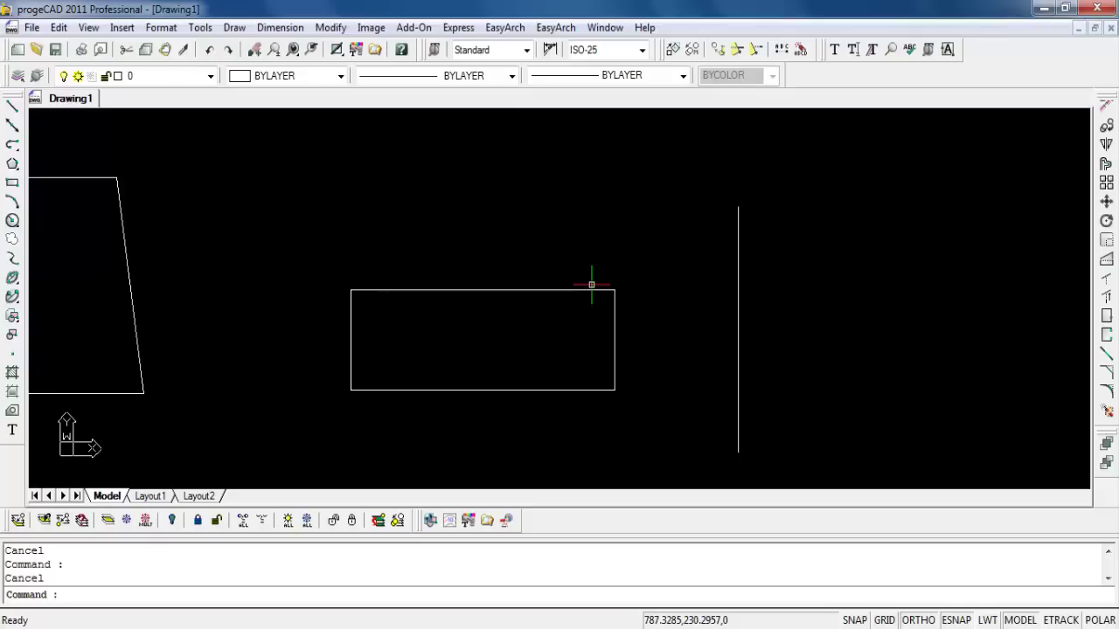
pyautogui.write('s')
pyautogui.press('Return')
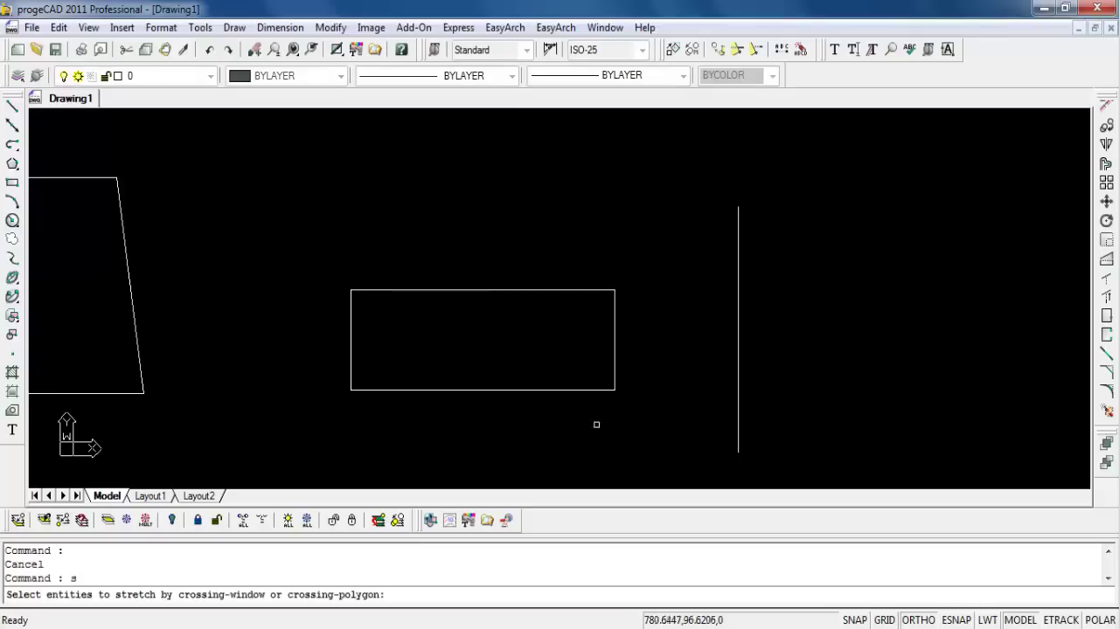
pyautogui.press('Escape')
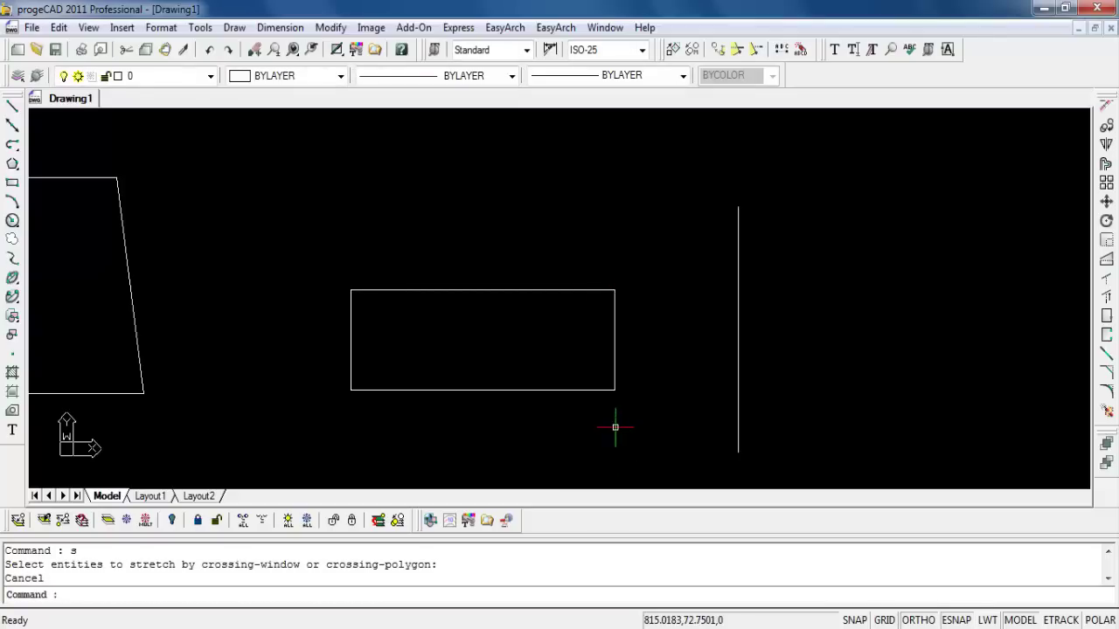
pyautogui.click(200, 27)
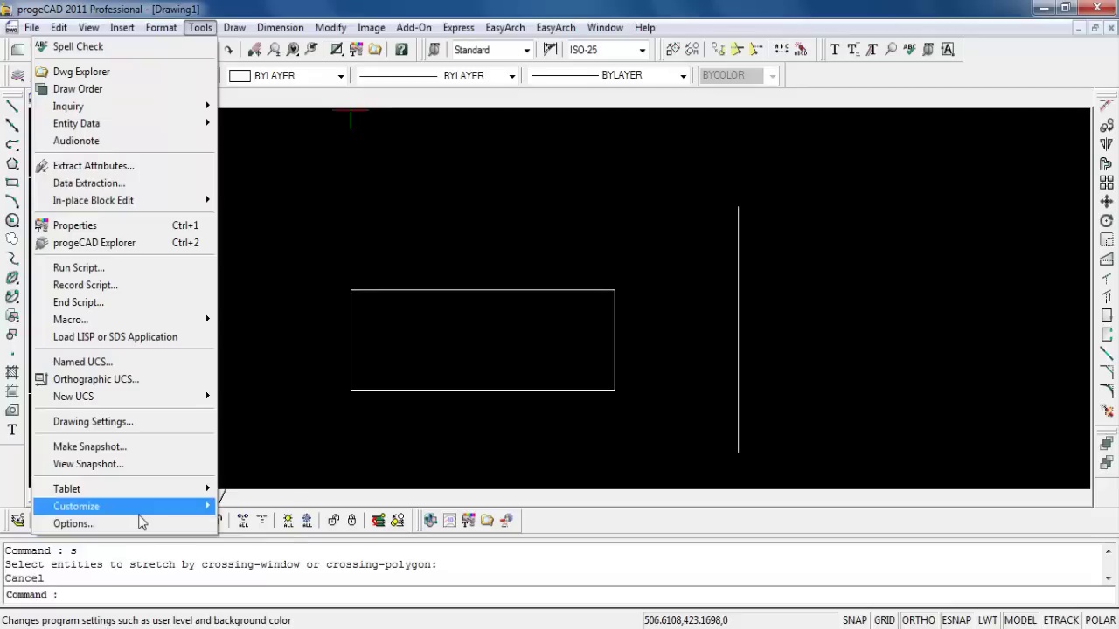
# In Customize's Aliases list, confirm alias S maps to STRETCH, then close the dialog.
pyautogui.moveTo(160, 491)
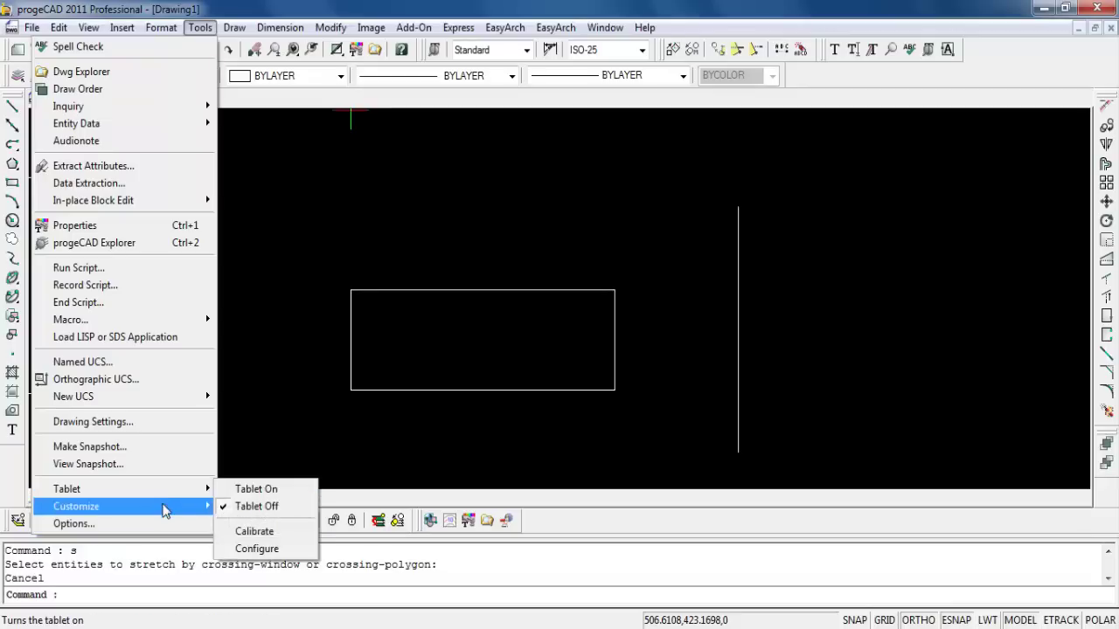
pyautogui.click(249, 524)
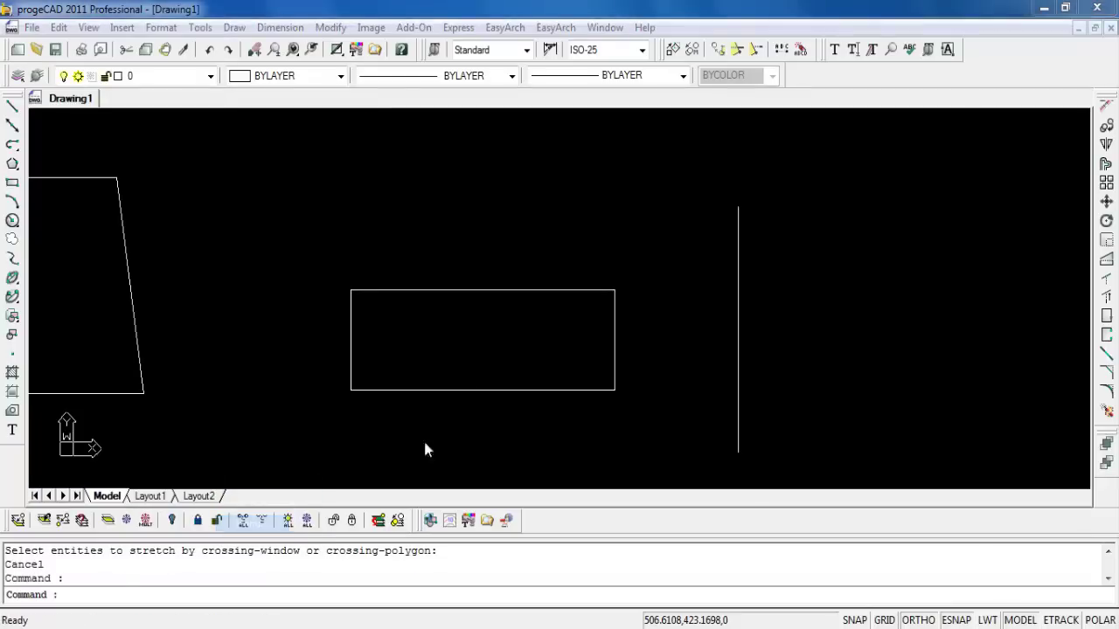
pyautogui.click(518, 183)
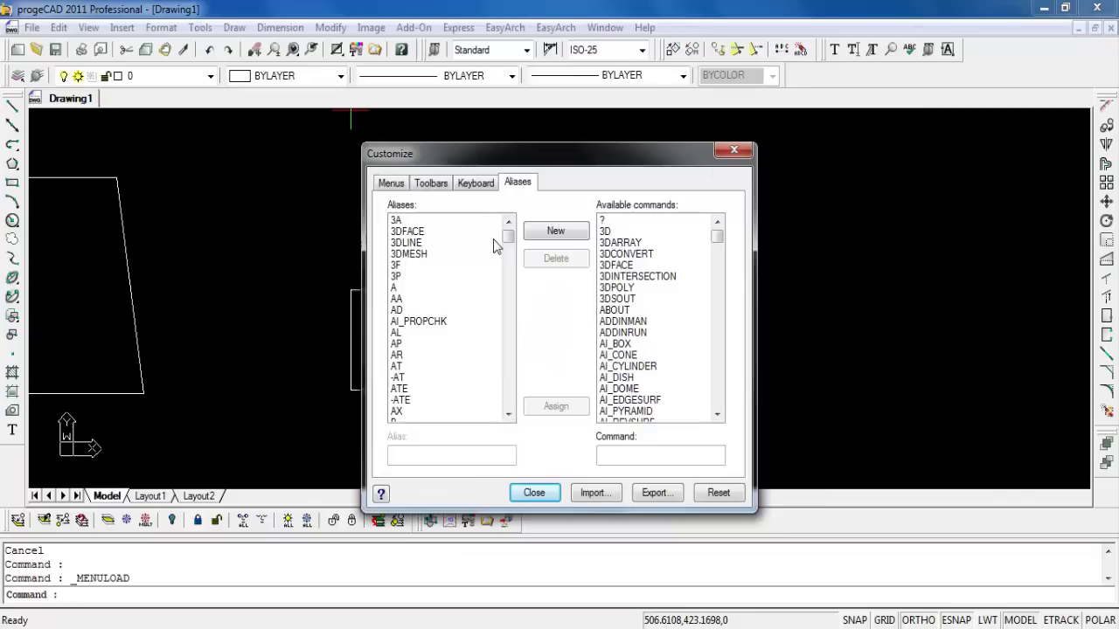
pyautogui.moveTo(507, 232); pyautogui.dragTo(510, 377)
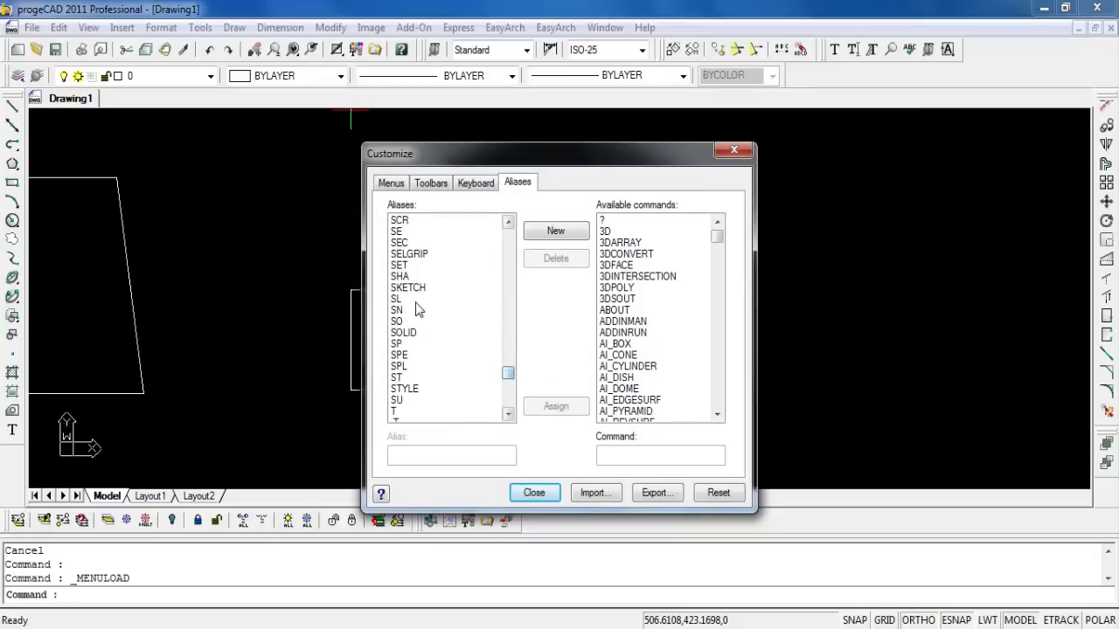
pyautogui.click(507, 254)
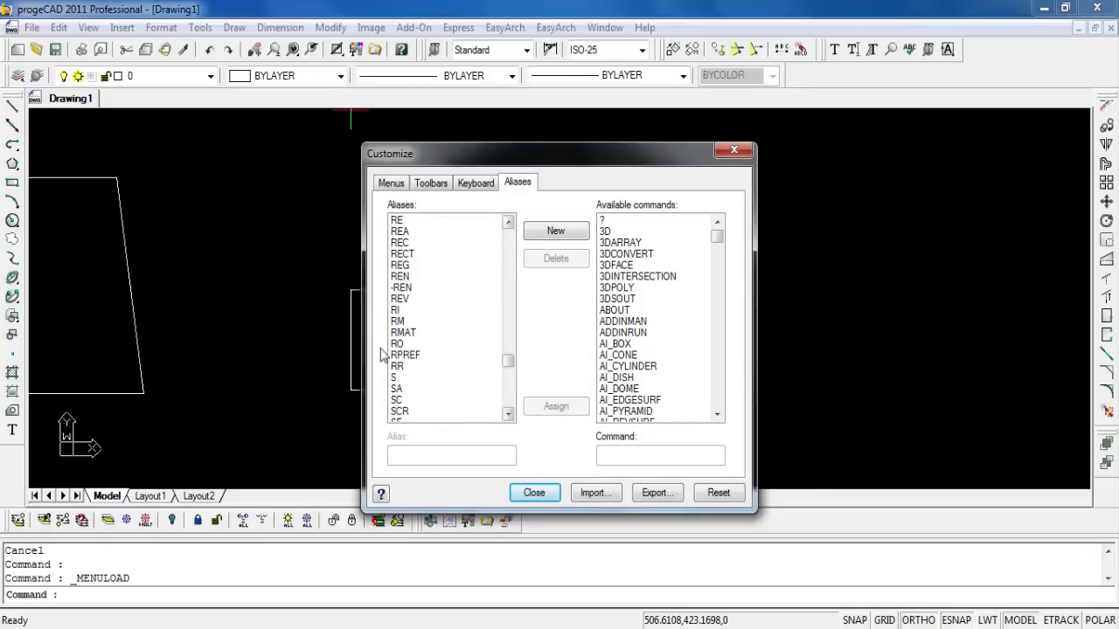
pyautogui.click(396, 376)
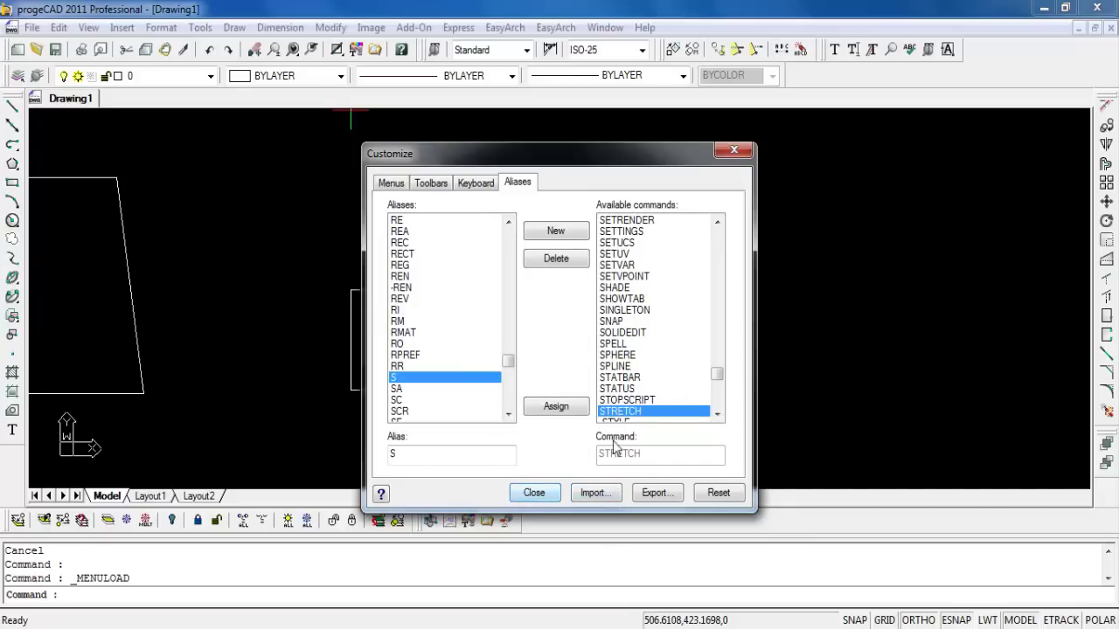
pyautogui.click(548, 493)
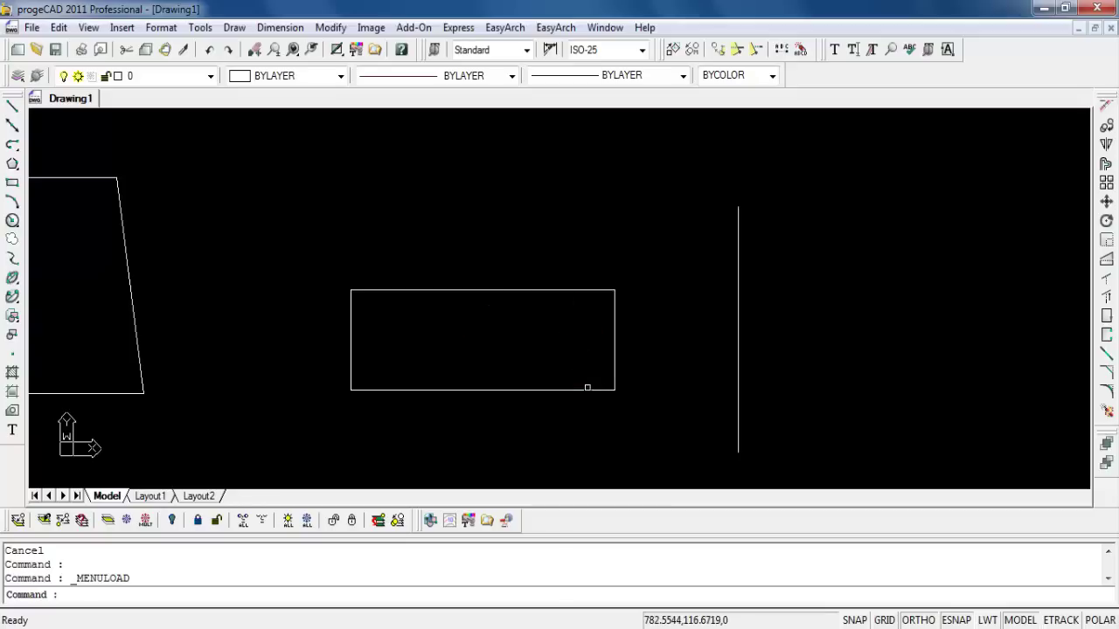
# Stretch the rectangle's right side from its lower-right corner about 287.76 units, past the vertical line.
pyautogui.moveTo(587, 386)
pyautogui.mouseDown(button='middle')
pyautogui.moveTo(557, 330)
pyautogui.moveTo(531, 334)
pyautogui.mouseUp(button='middle')
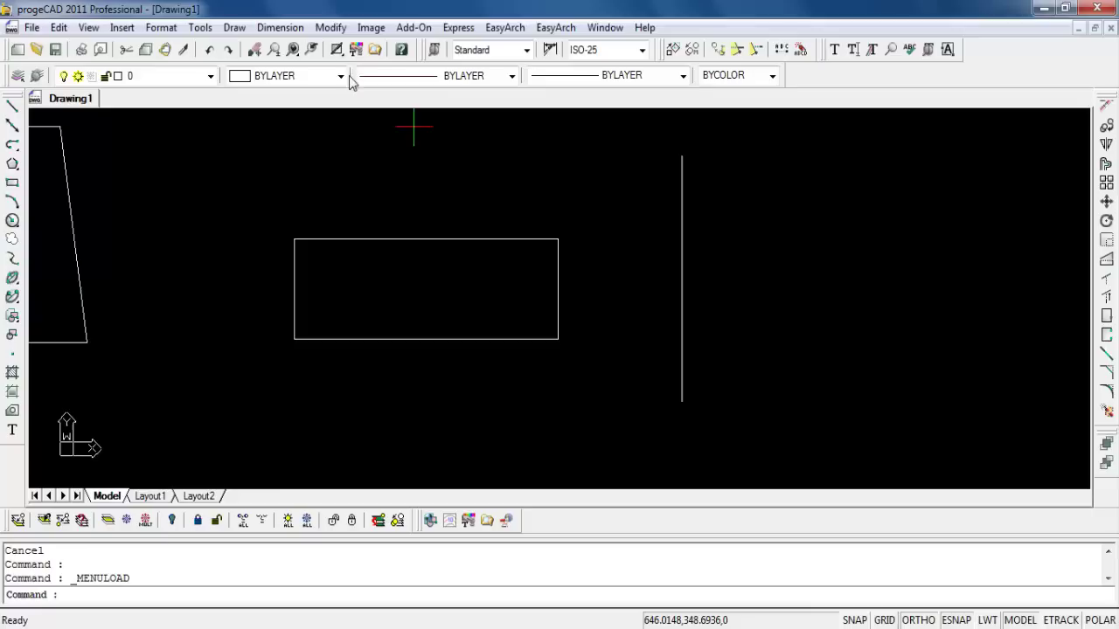
pyautogui.click(333, 29)
pyautogui.click(262, 283)
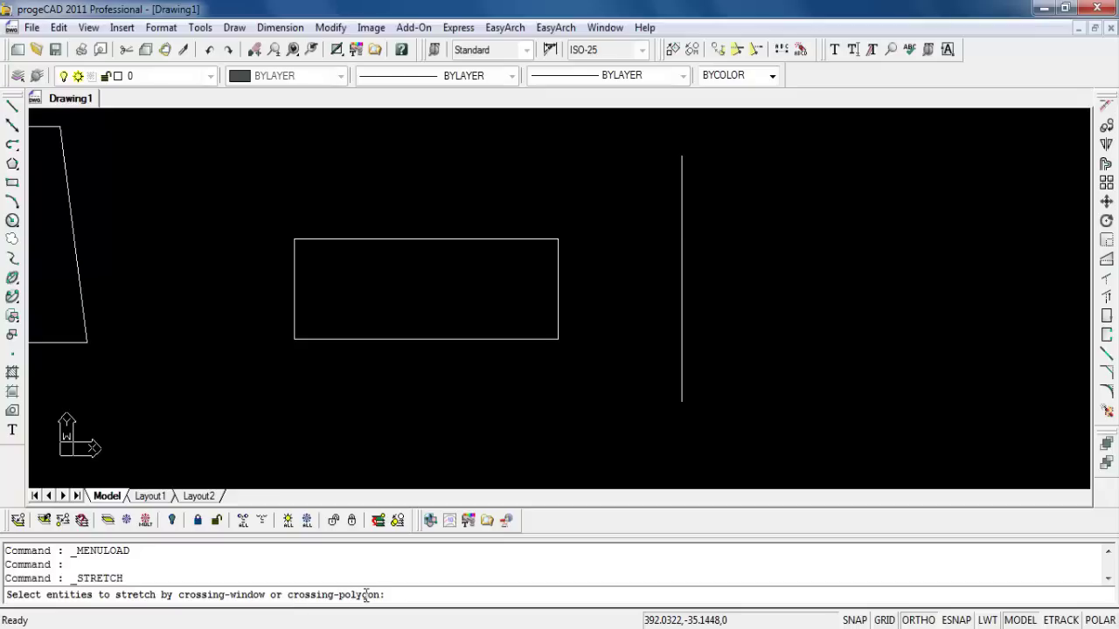
pyautogui.click(599, 195)
pyautogui.click(525, 381)
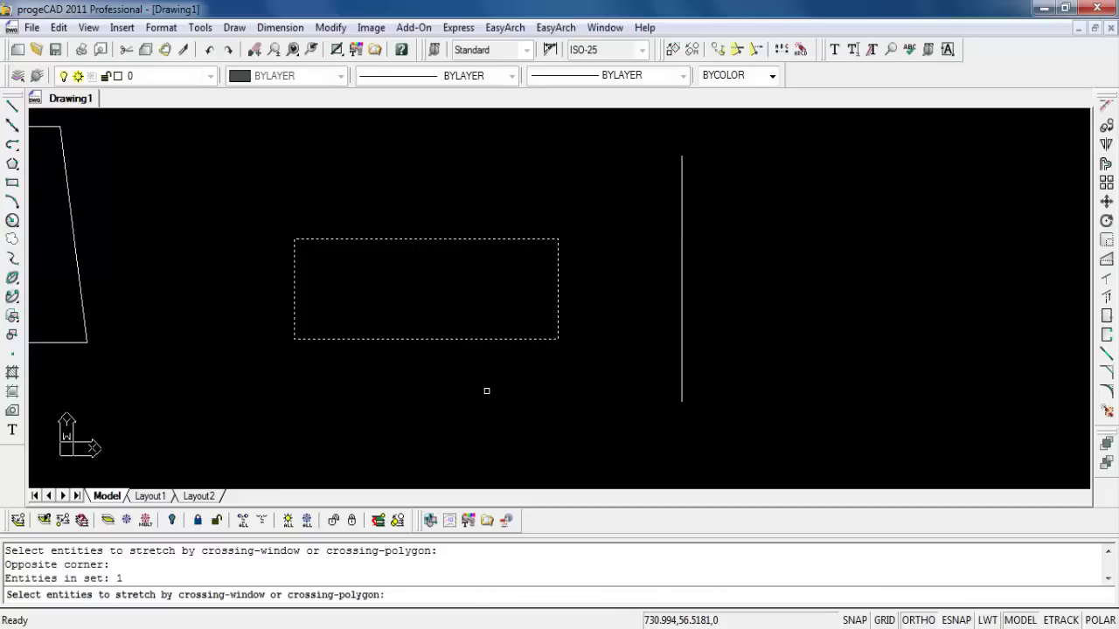
pyautogui.press('Return')
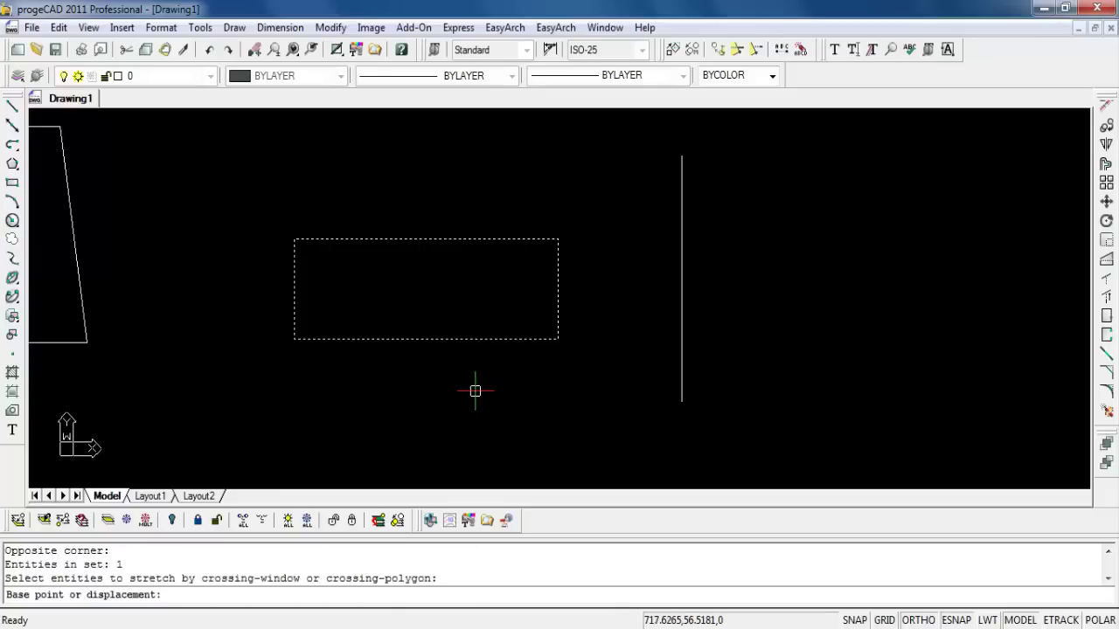
pyautogui.click(549, 336)
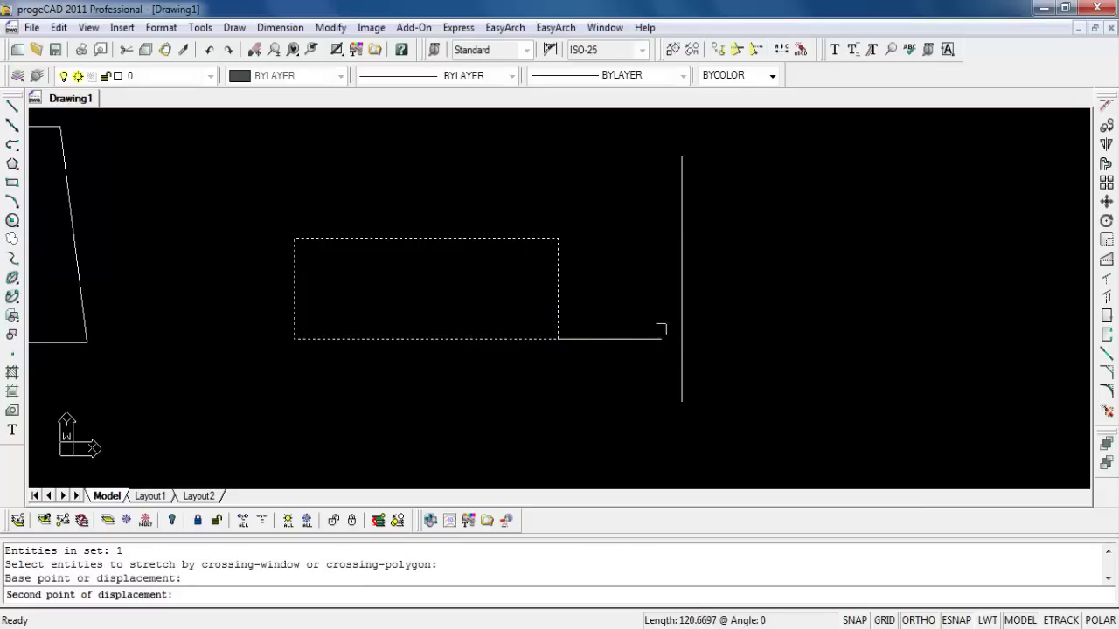
pyautogui.click(804, 333)
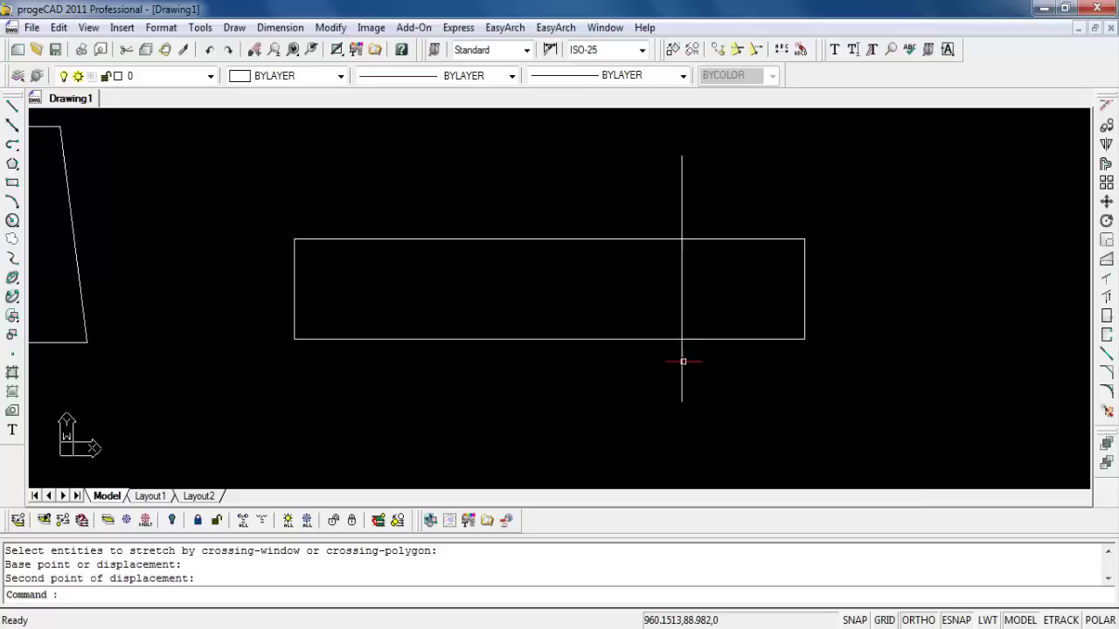
# Stretch the rectangle's right end back so it ends exactly on the vertical line.
pyautogui.write('s')
pyautogui.press('Return')
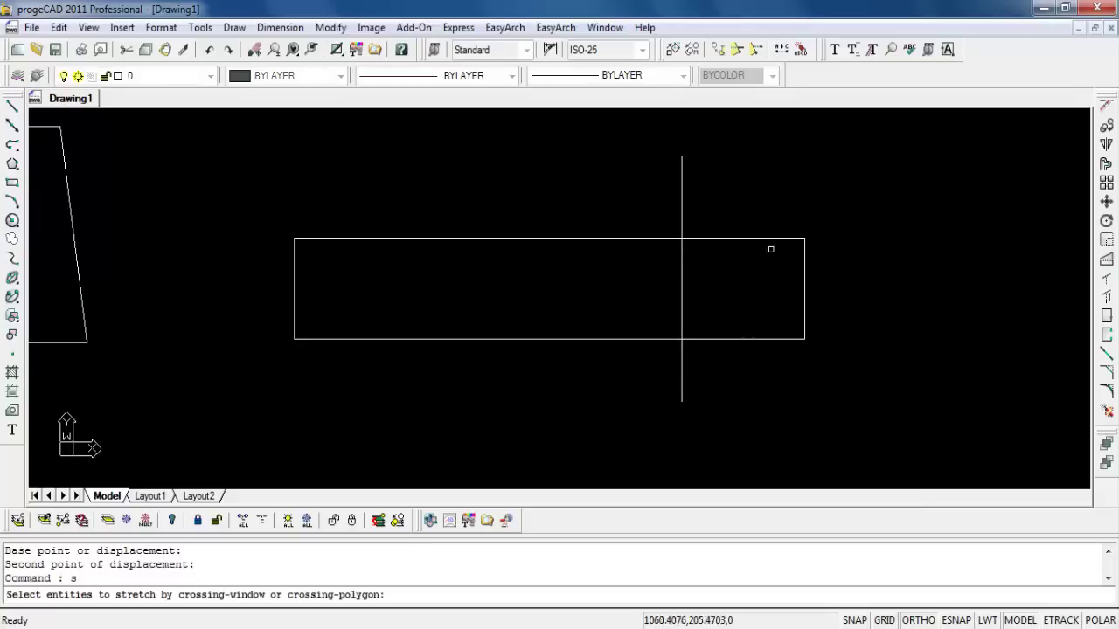
pyautogui.click(762, 206)
pyautogui.click(829, 378)
pyautogui.click(829, 194)
pyautogui.click(764, 359)
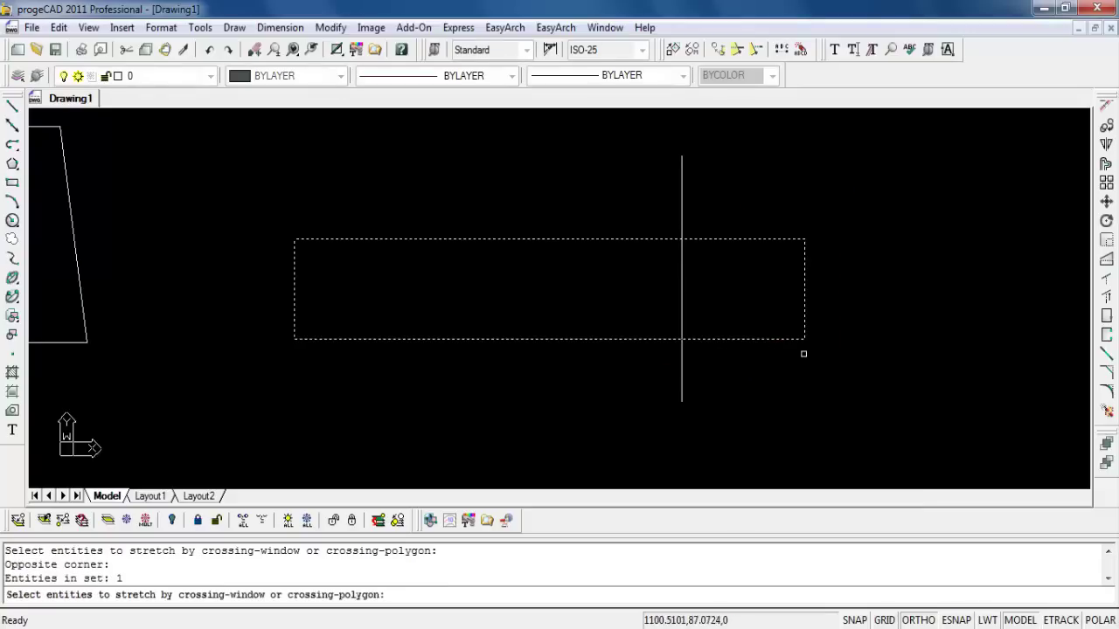
pyautogui.press('Return')
pyautogui.click(804, 339)
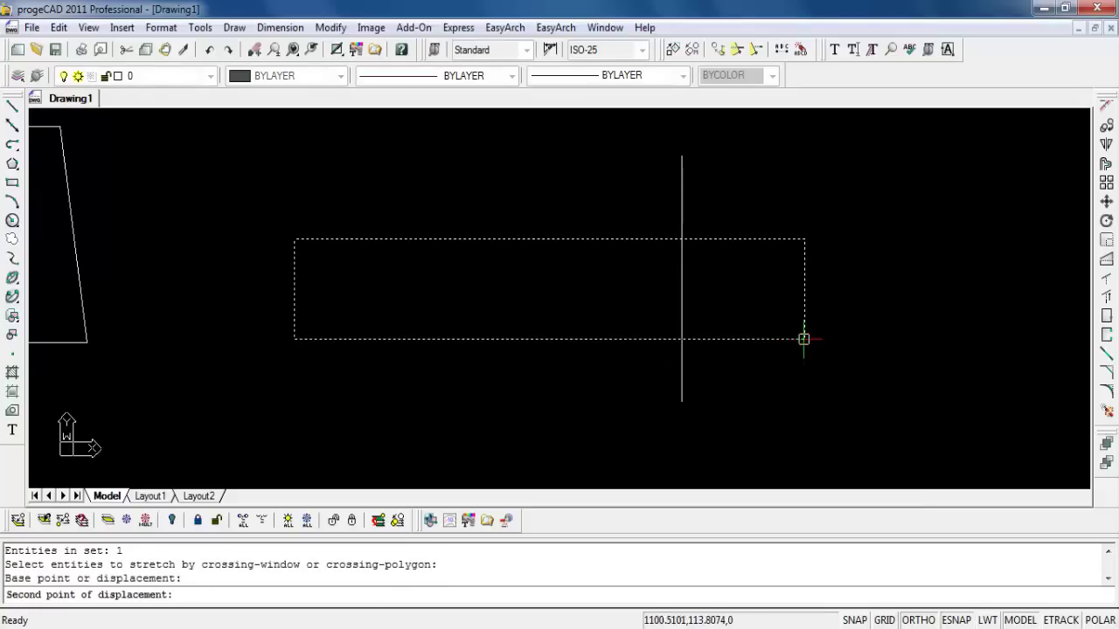
pyautogui.click(682, 339)
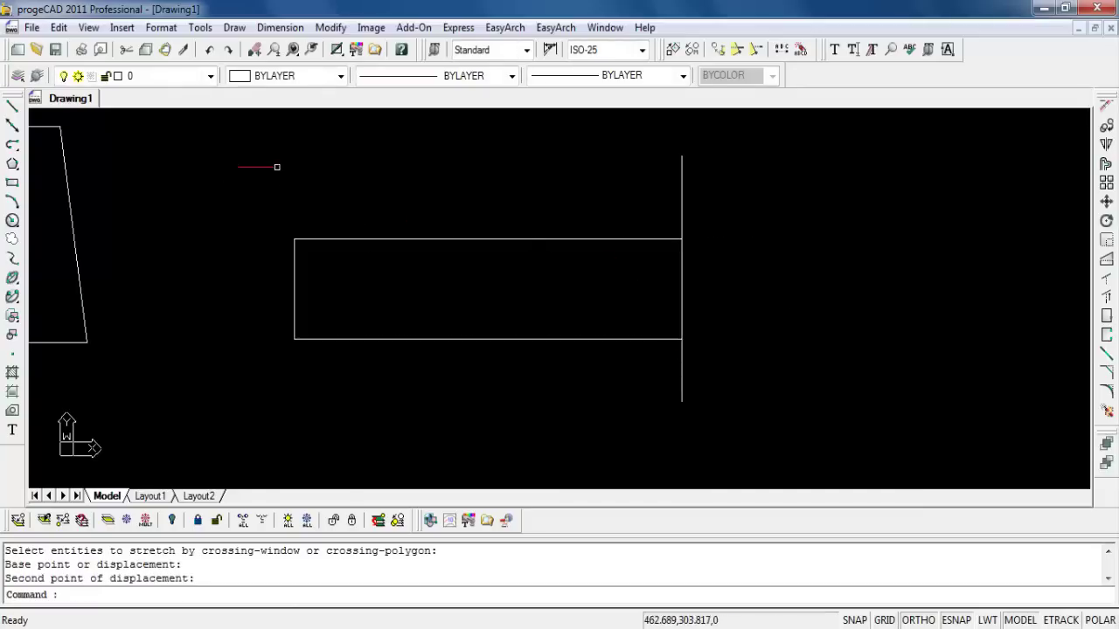
# Zoom and pan to frame the rectangle beside the four-sided shapes.
pyautogui.write('z')
pyautogui.press('Return')
pyautogui.click(238, 138)
pyautogui.click(870, 409)
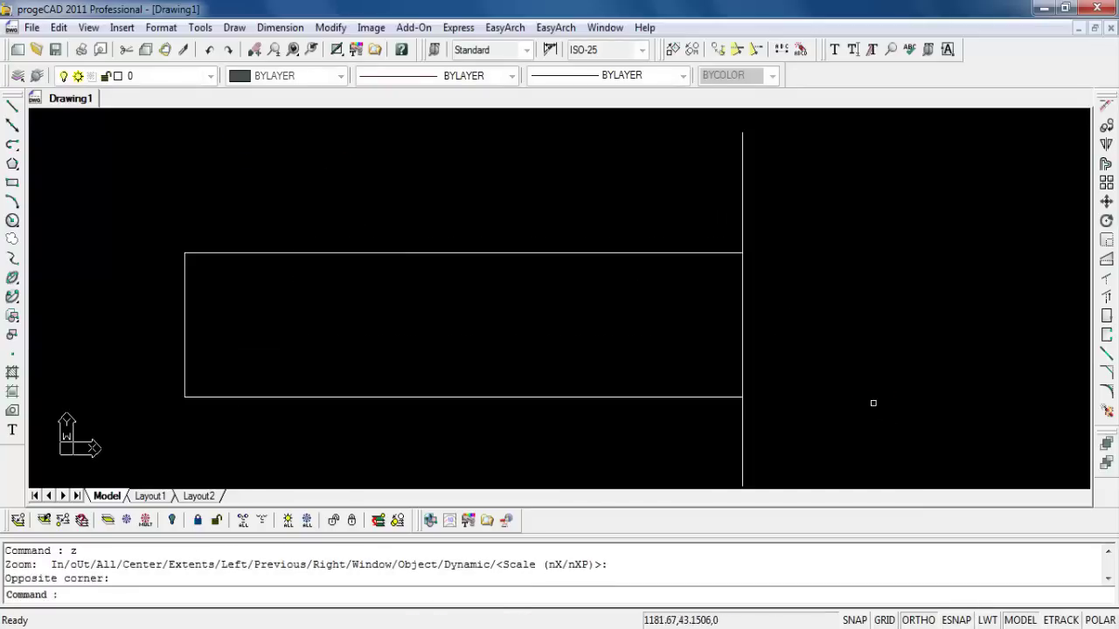
pyautogui.scroll(-8, 722, 349)
pyautogui.write('z')
pyautogui.press('Return')
pyautogui.click(492, 198)
pyautogui.click(871, 414)
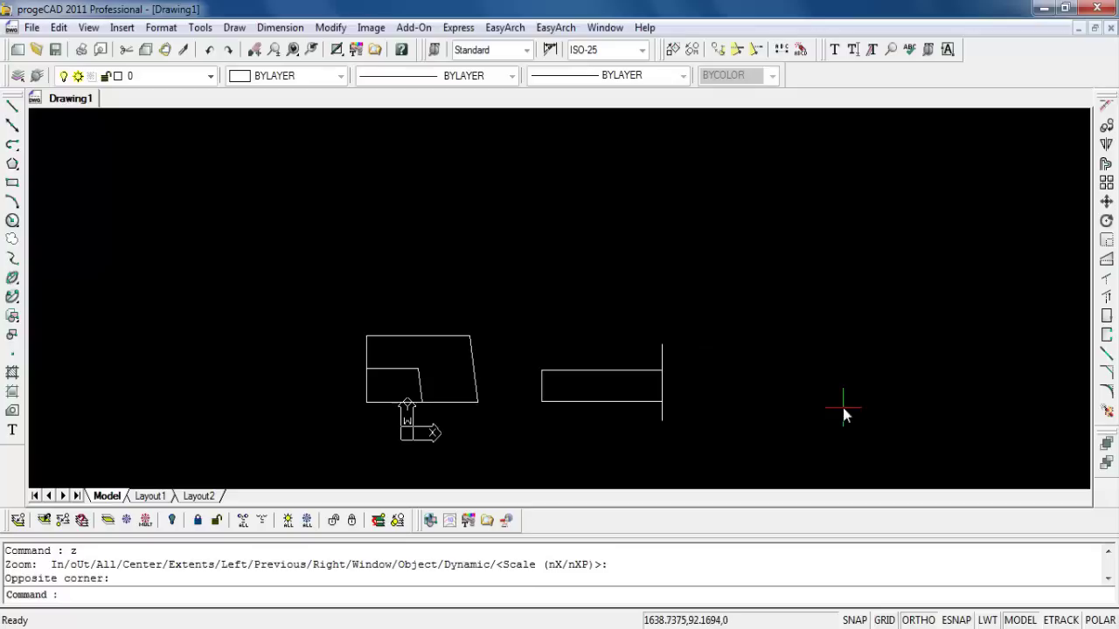
pyautogui.write('z')
pyautogui.press('Return')
pyautogui.click(230, 192)
pyautogui.click(812, 469)
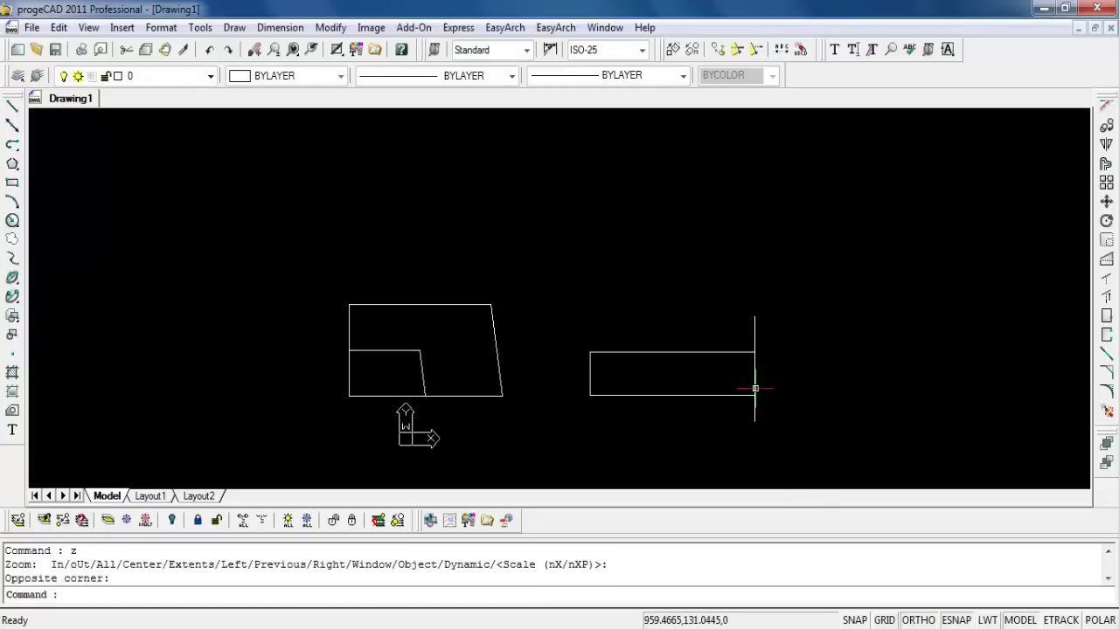
pyautogui.moveTo(679, 388); pyautogui.dragTo(683, 320, button='middle')
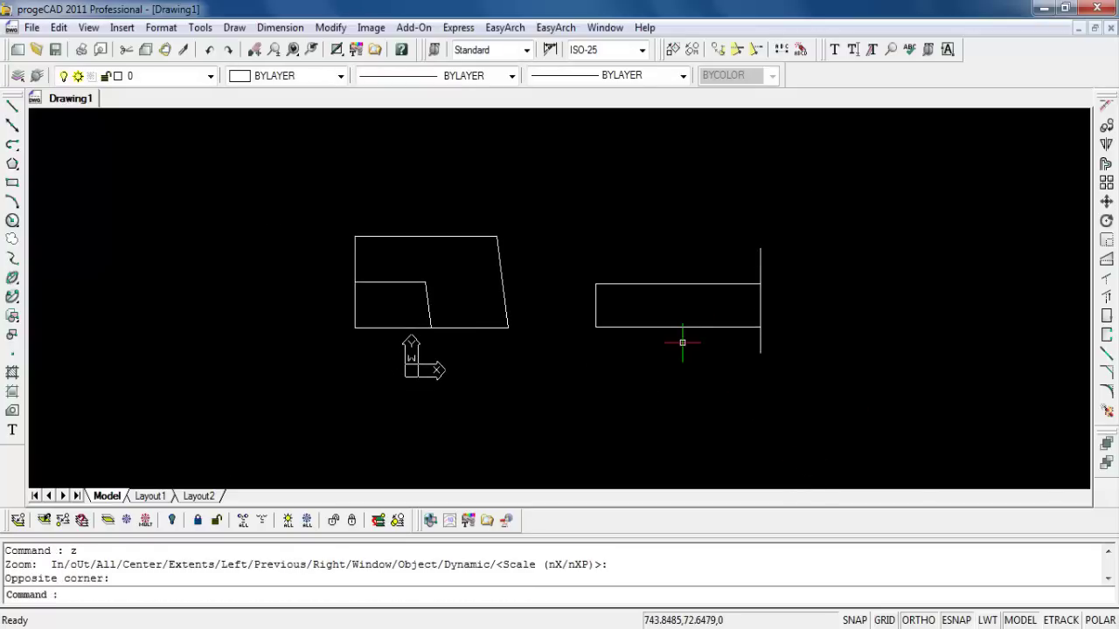